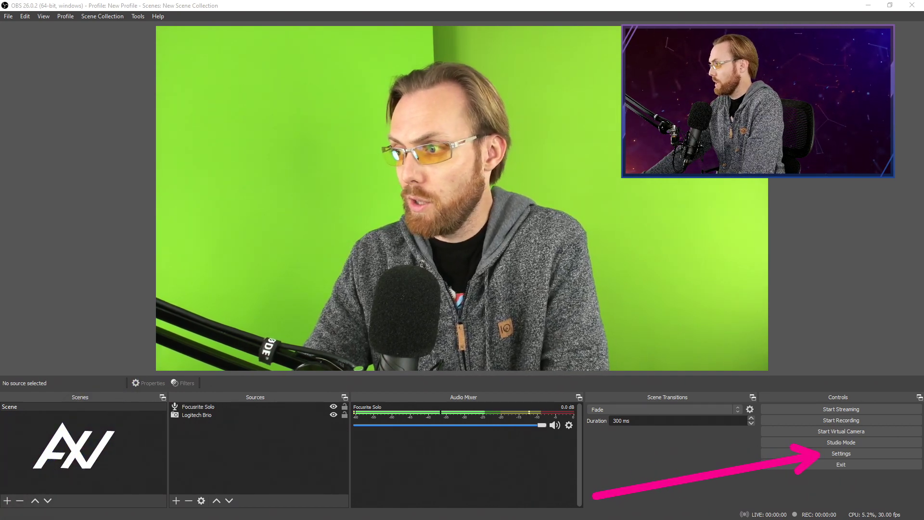
Open OBS Settings, move the dialog to the top-left beside the preview, and show the Video page
{"action": "left_click", "coordinate": [886, 455]}
{"action": "left_click_drag", "start_coordinate": [573, 84], "coordinate": [361, 35]}
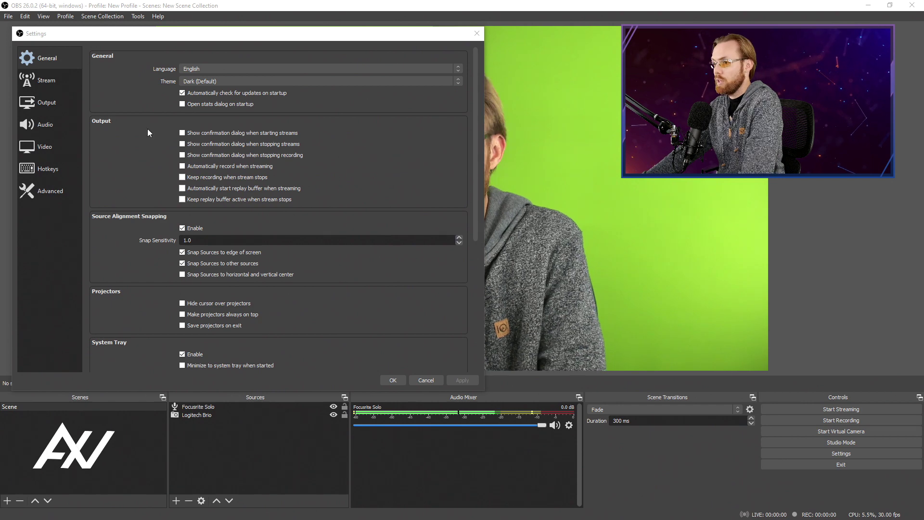
{"action": "left_click", "coordinate": [71, 147]}
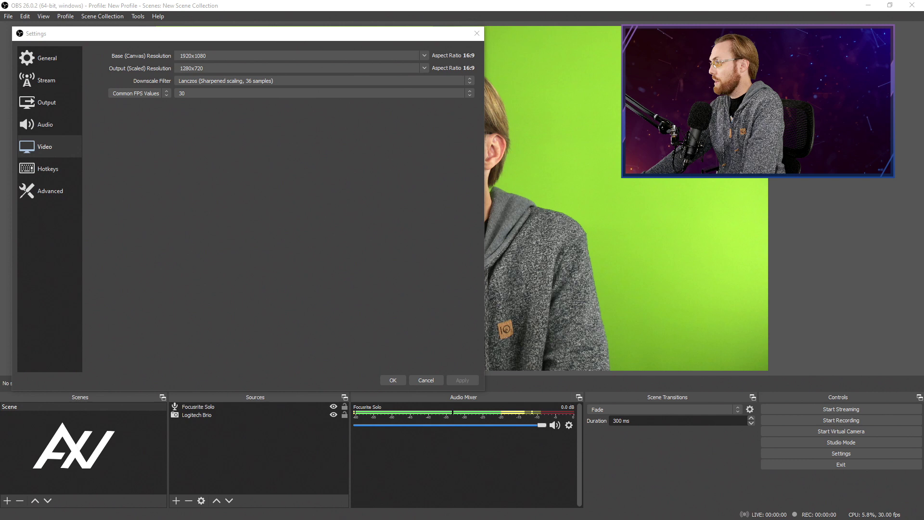
Change the Base (Canvas) Resolution from 1920x1080 to 1280x720
{"action": "left_click", "coordinate": [423, 56]}
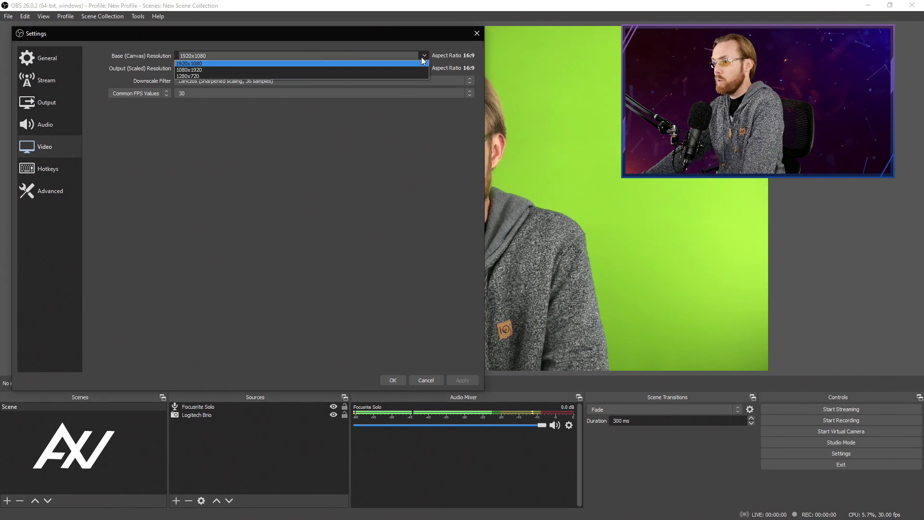
{"action": "left_click", "coordinate": [337, 76]}
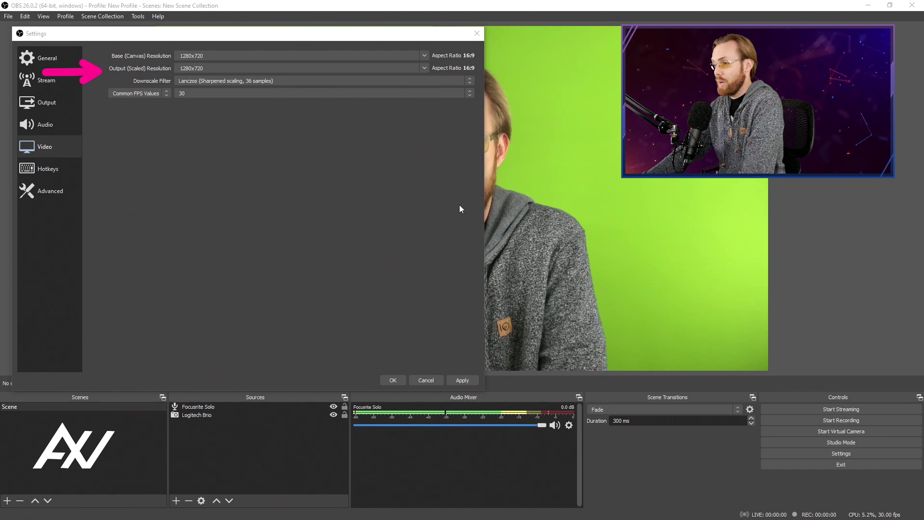
{"action": "left_click", "coordinate": [423, 67]}
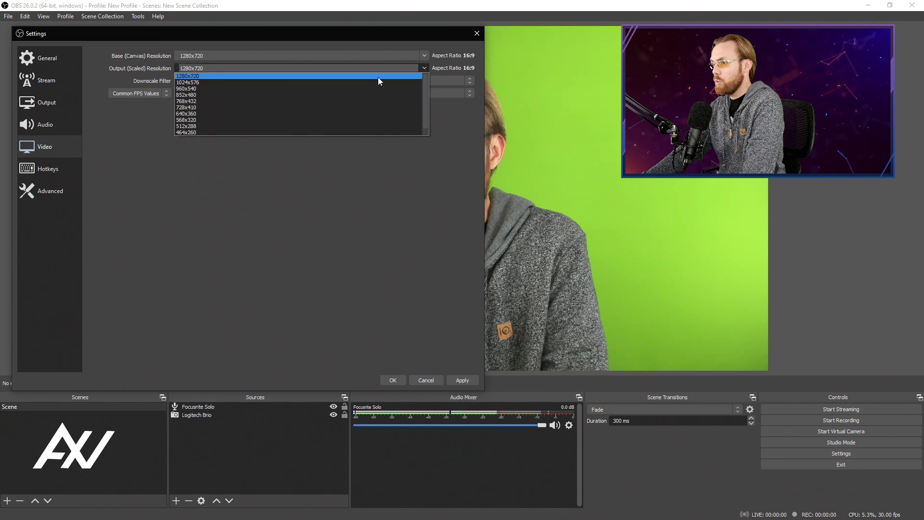
{"action": "left_click", "coordinate": [331, 76]}
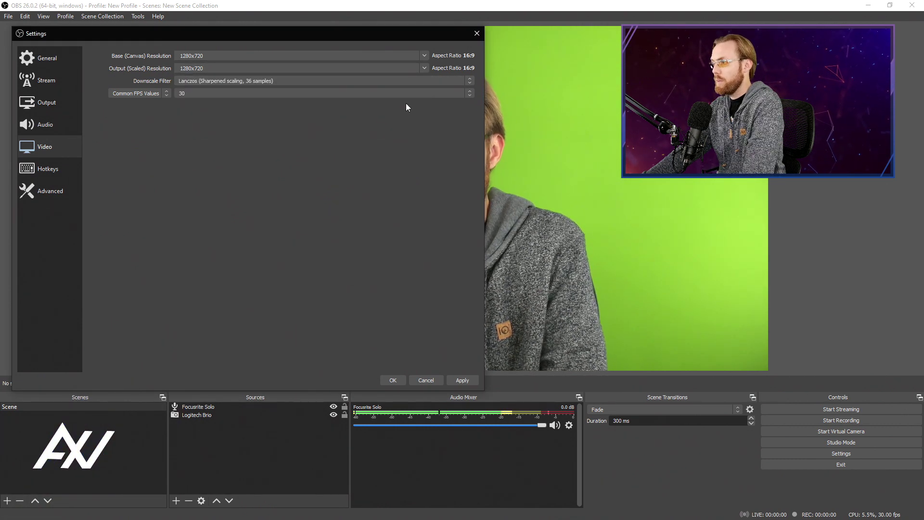
{"action": "left_click", "coordinate": [470, 83]}
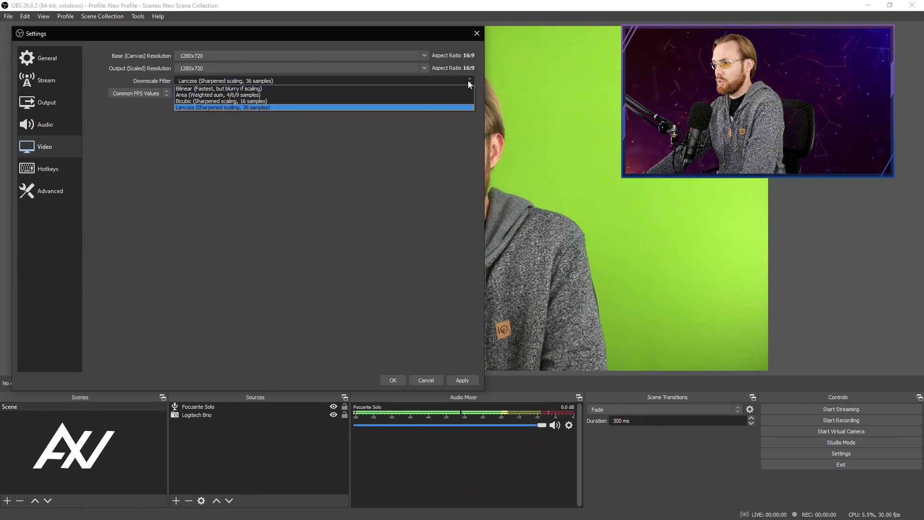
{"action": "left_click", "coordinate": [371, 107]}
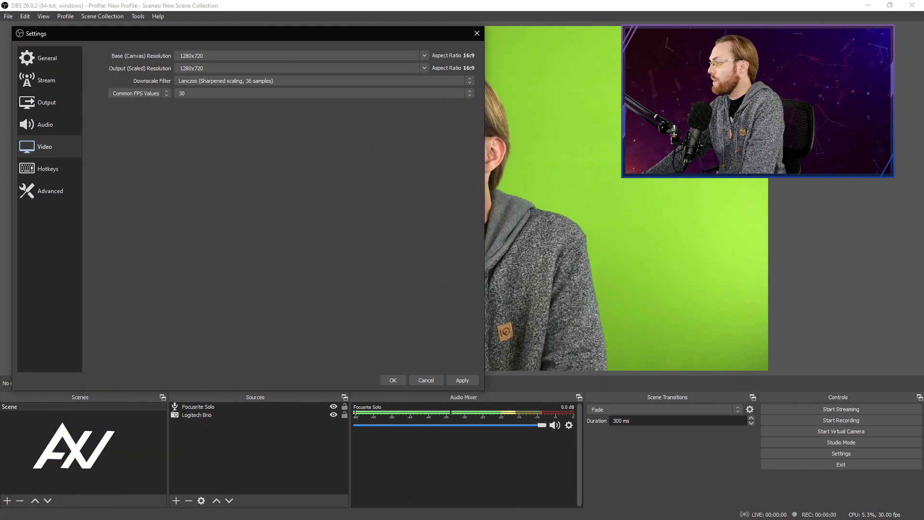
Leave Common FPS Values at 30 after briefly trying 60
{"action": "left_click", "coordinate": [887, 9]}
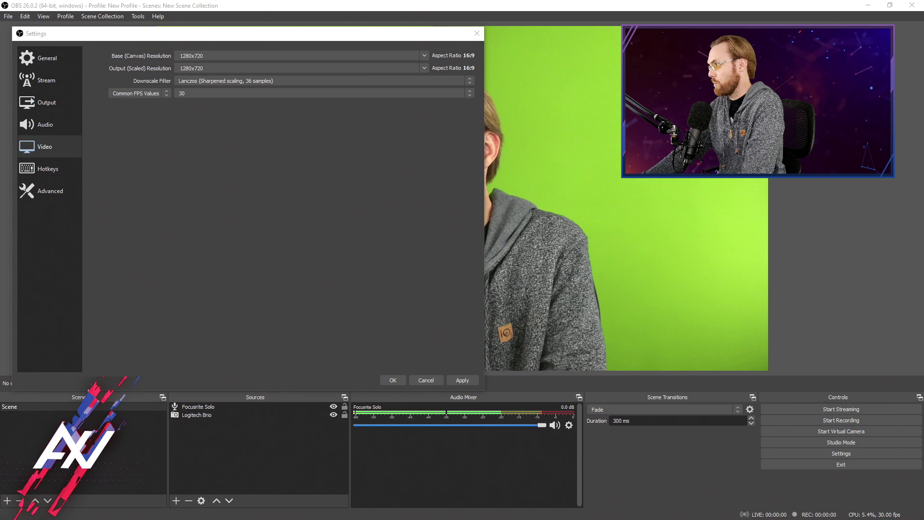
{"action": "left_click", "coordinate": [472, 93]}
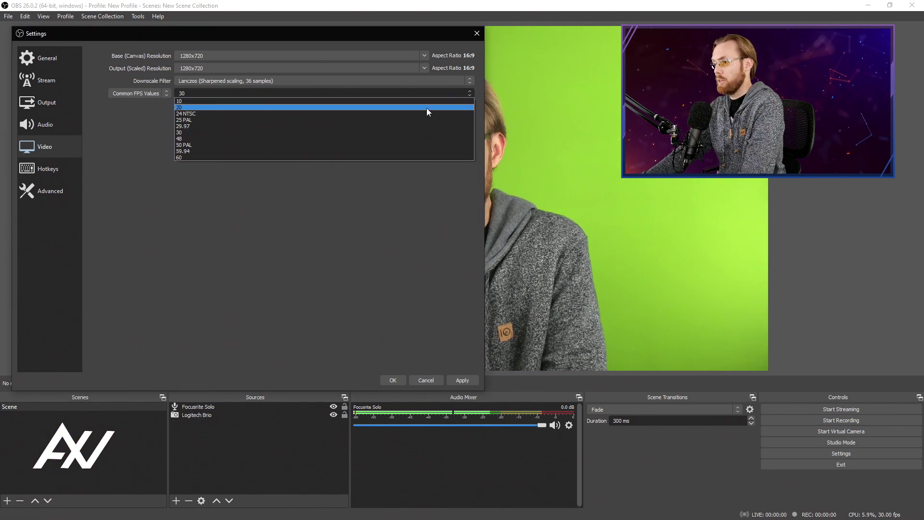
{"action": "left_click", "coordinate": [412, 131]}
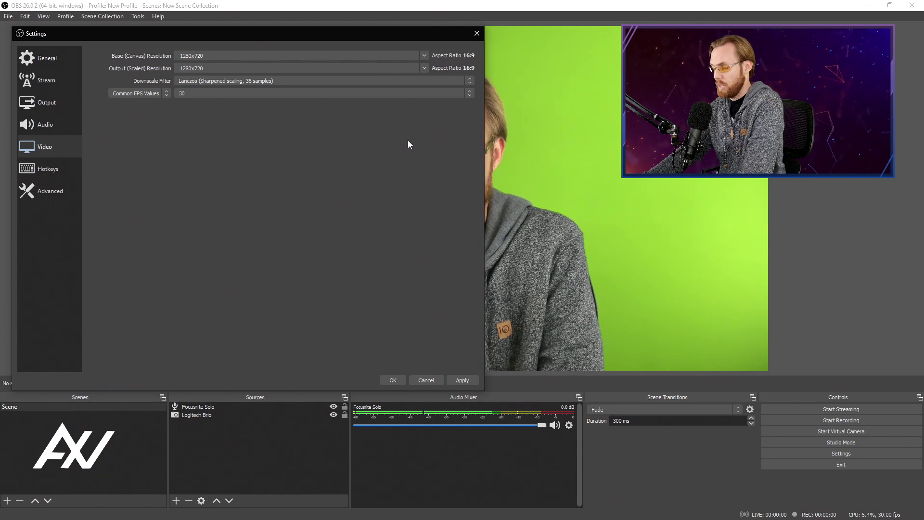
{"action": "left_click", "coordinate": [469, 94]}
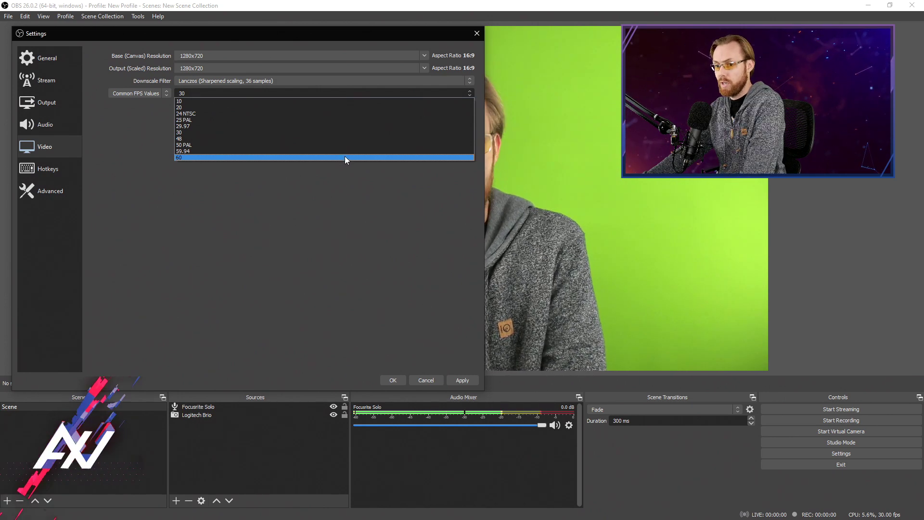
{"action": "left_click", "coordinate": [345, 157]}
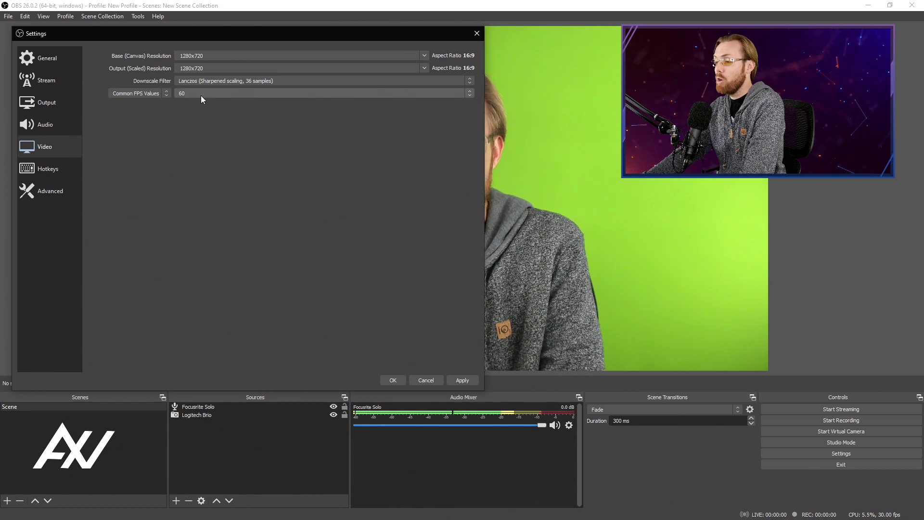
{"action": "left_click", "coordinate": [465, 93]}
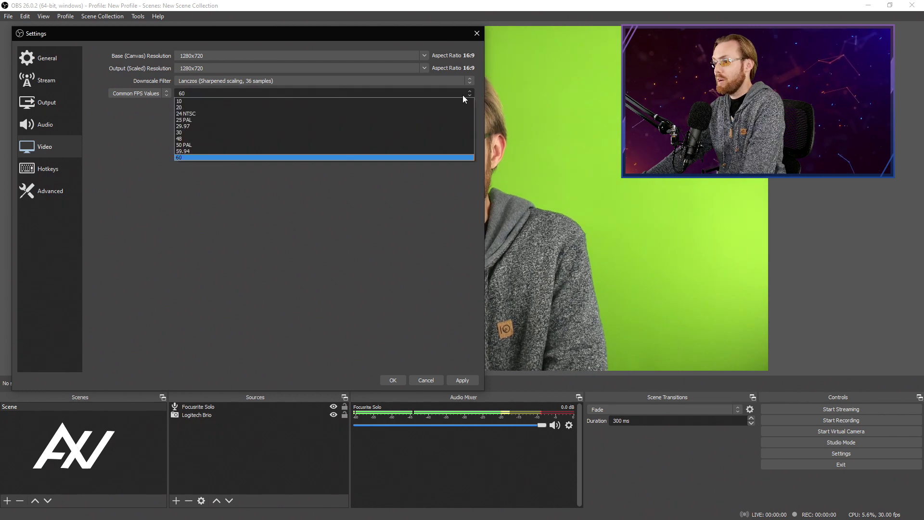
{"action": "left_click", "coordinate": [338, 132]}
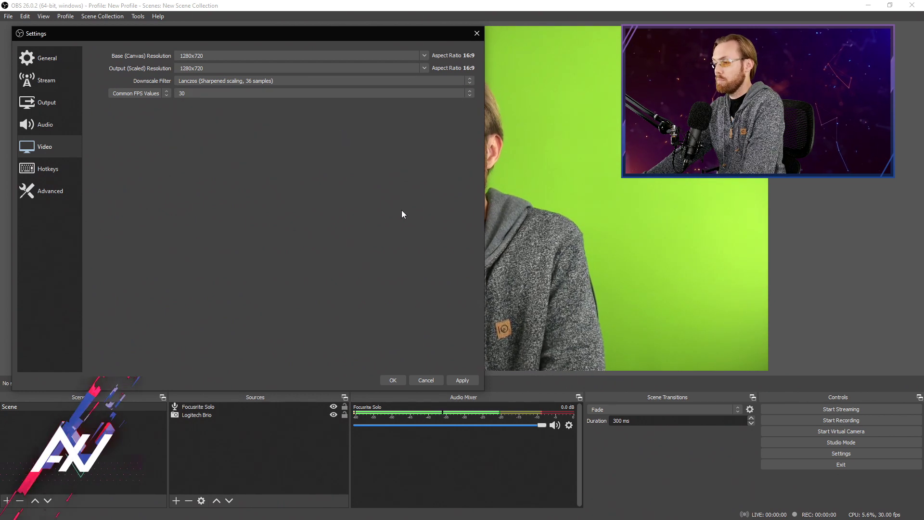
{"action": "left_click", "coordinate": [623, 245]}
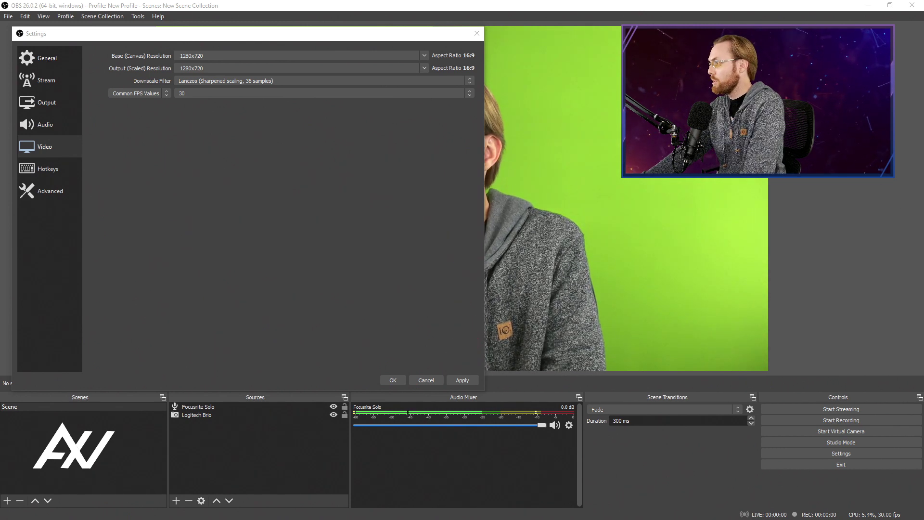
Apply the 1280x720 canvas and output video settings
{"action": "left_click", "coordinate": [471, 380]}
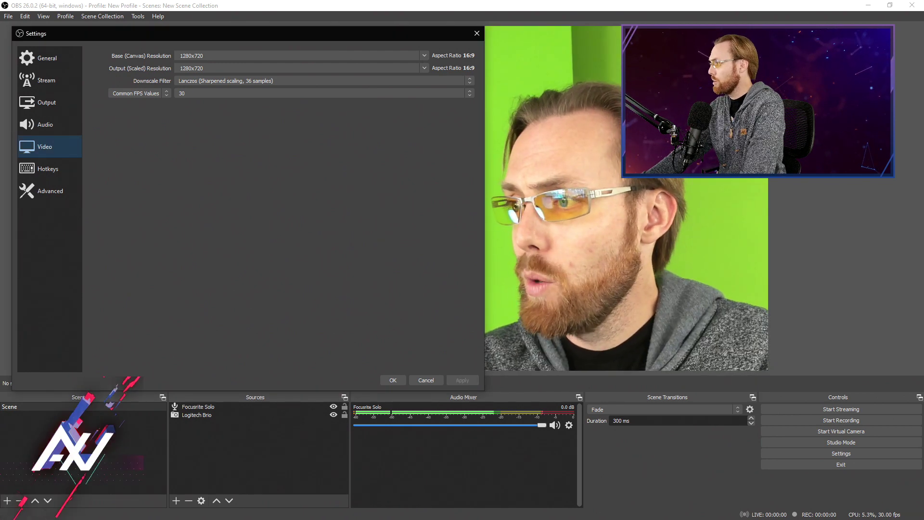
{"action": "mouse_move", "coordinate": [366, 134]}
{"action": "left_mouse_down"}
{"action": "mouse_move", "coordinate": [100, 137]}
{"action": "mouse_move", "coordinate": [75, 128]}
{"action": "left_mouse_up"}
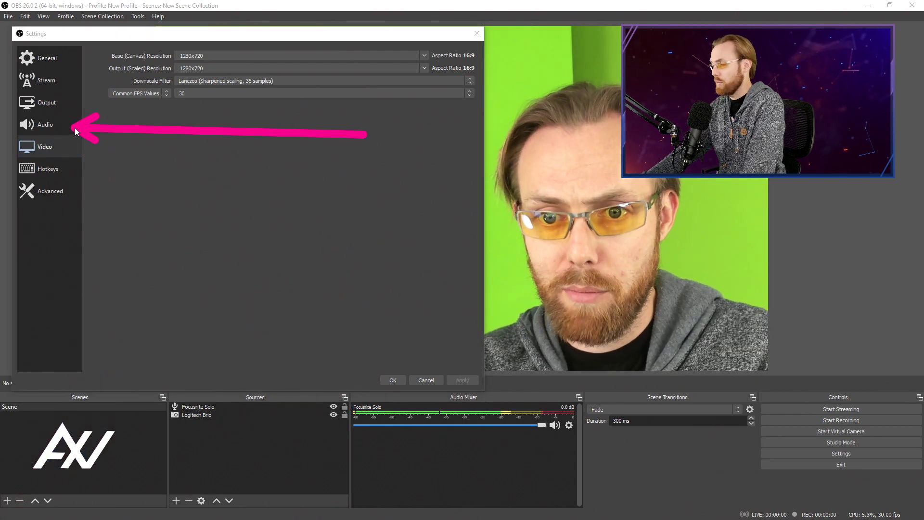
{"action": "key", "text": "Escape"}
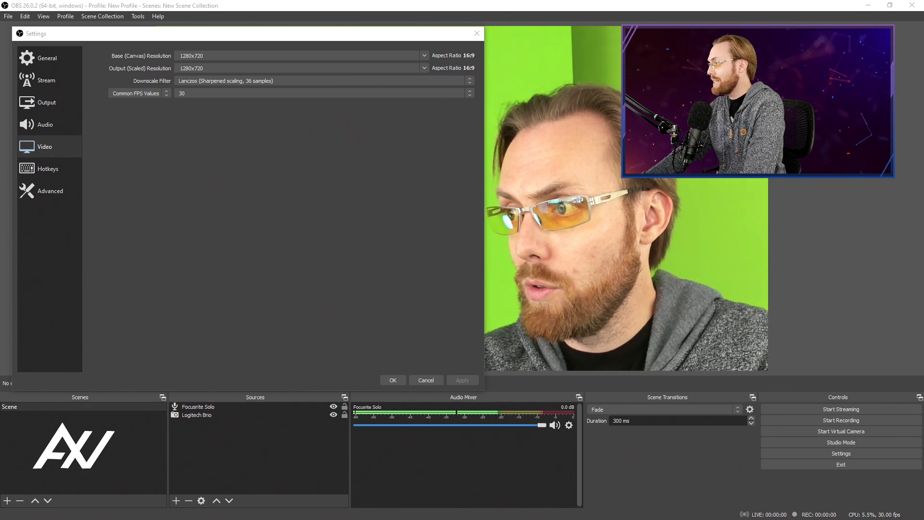
On the Audio page, keep the sample rate at 48 kHz
{"action": "left_click", "coordinate": [66, 126]}
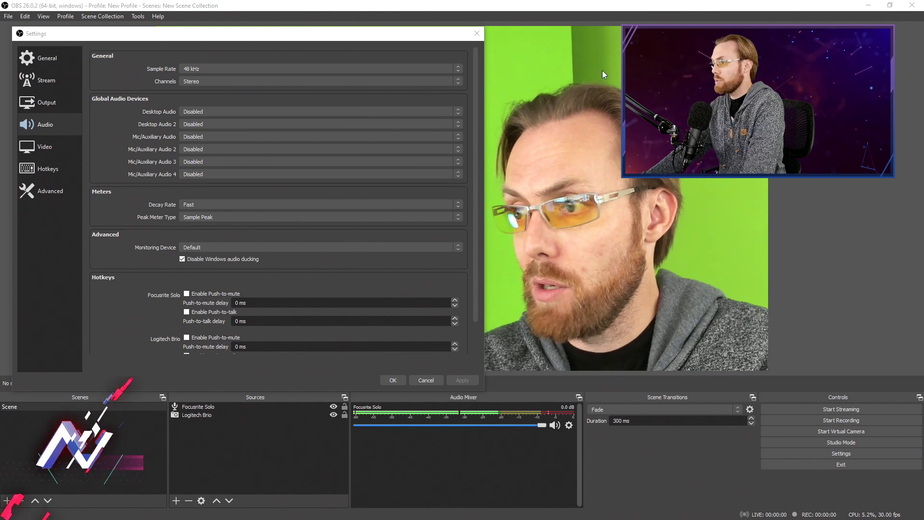
{"action": "left_click", "coordinate": [460, 71]}
{"action": "left_click", "coordinate": [459, 70]}
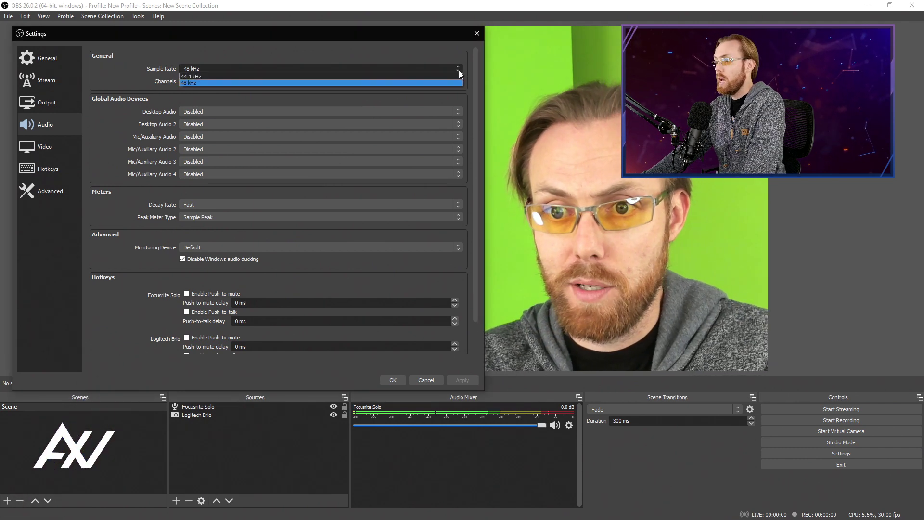
{"action": "left_click", "coordinate": [345, 82]}
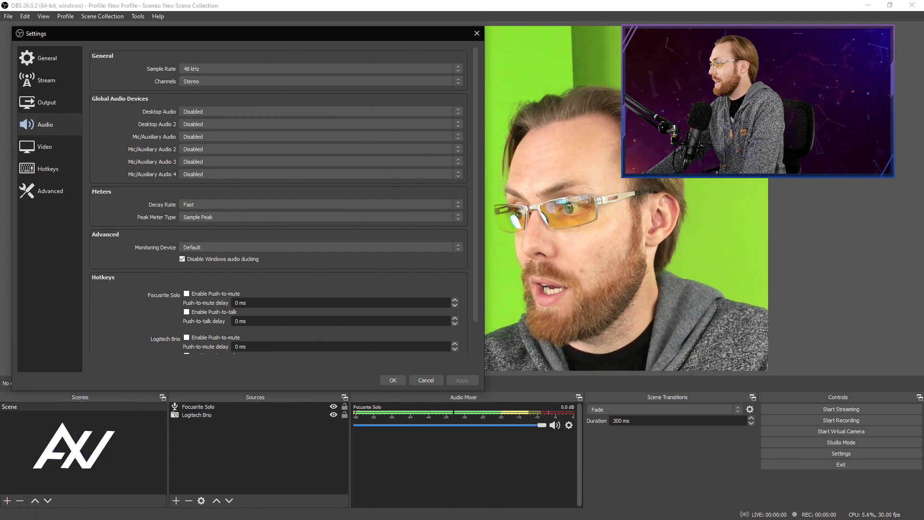
Set Desktop Audio 1–2 and Mic/Auxiliary Audio 1–4 all to Disabled
{"action": "left_click_drag", "start_coordinate": [58, 112], "coordinate": [129, 110]}
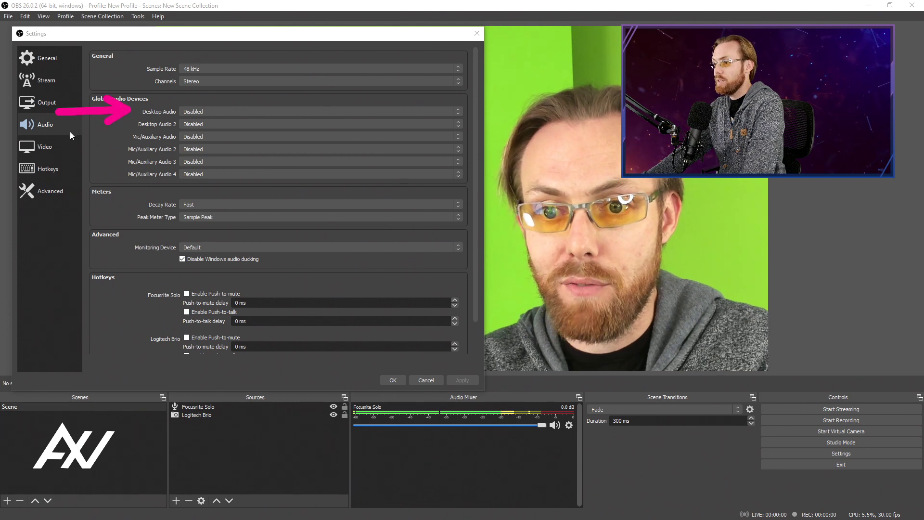
{"action": "left_click_drag", "start_coordinate": [67, 128], "coordinate": [121, 129]}
{"action": "left_click_drag", "start_coordinate": [71, 149], "coordinate": [115, 149]}
{"action": "left_click_drag", "start_coordinate": [65, 172], "coordinate": [114, 171]}
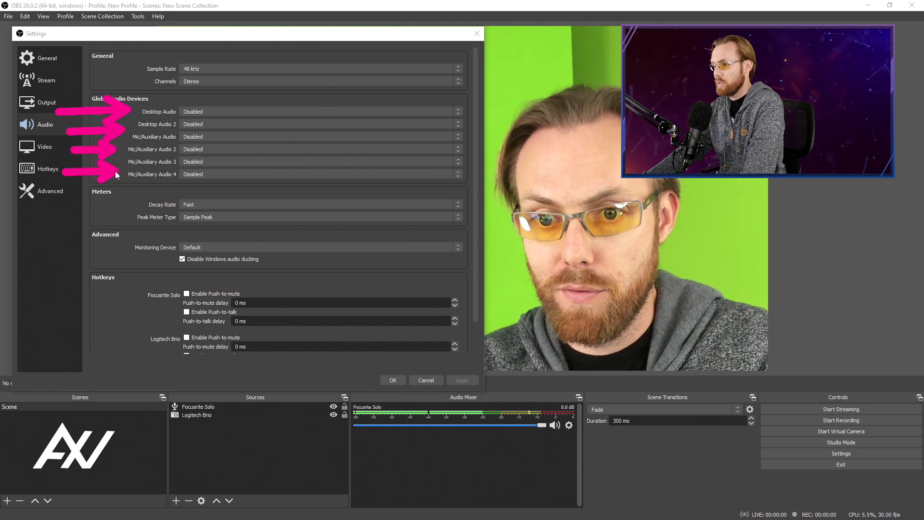
{"action": "left_click_drag", "start_coordinate": [590, 112], "coordinate": [474, 115]}
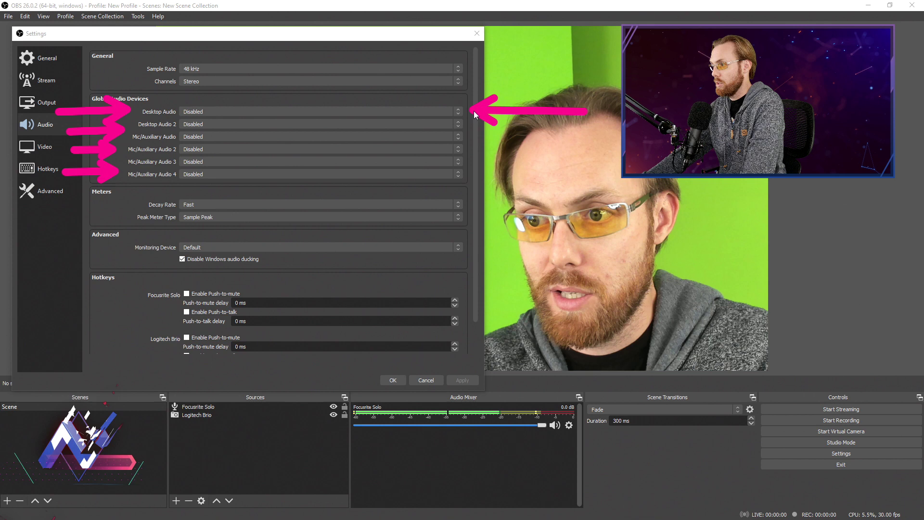
{"action": "left_click_drag", "start_coordinate": [574, 138], "coordinate": [474, 137]}
{"action": "left_click_drag", "start_coordinate": [572, 160], "coordinate": [475, 162]}
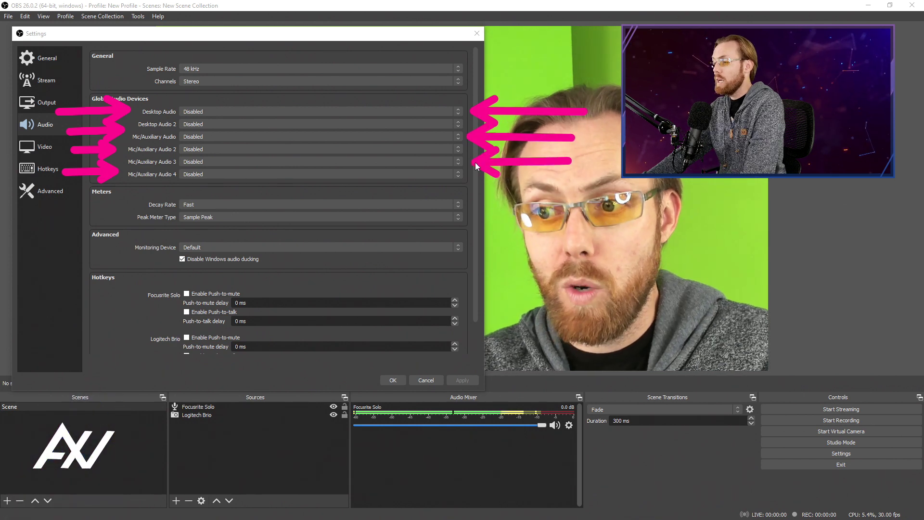
{"action": "left_click_drag", "start_coordinate": [573, 203], "coordinate": [478, 188]}
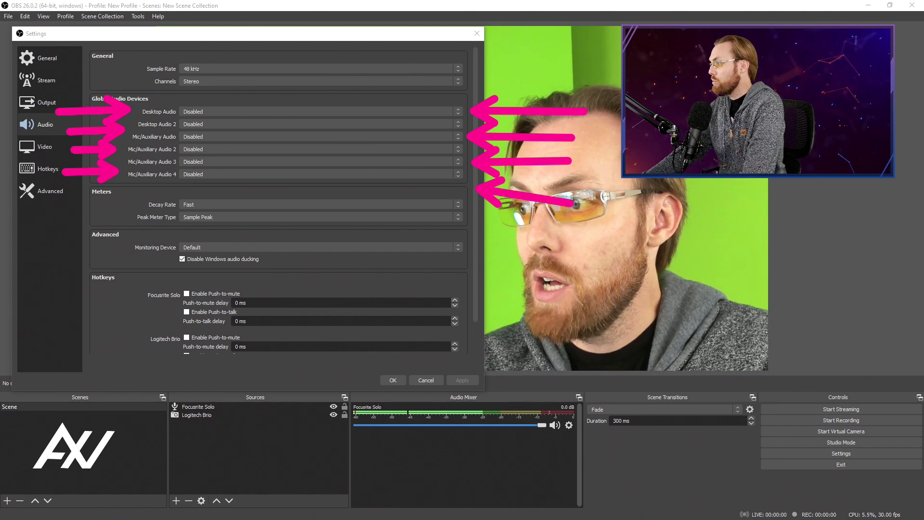
{"action": "key", "text": "e"}
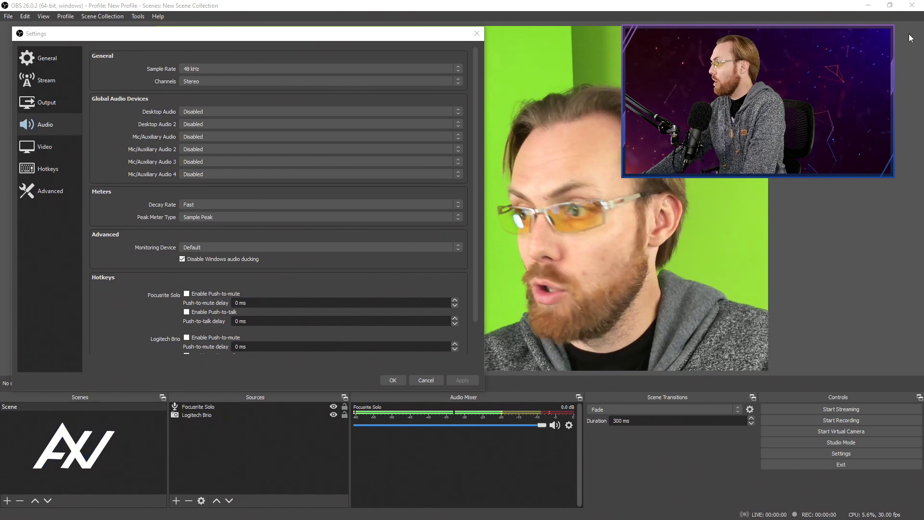
{"action": "left_click_drag", "start_coordinate": [230, 483], "coordinate": [375, 448]}
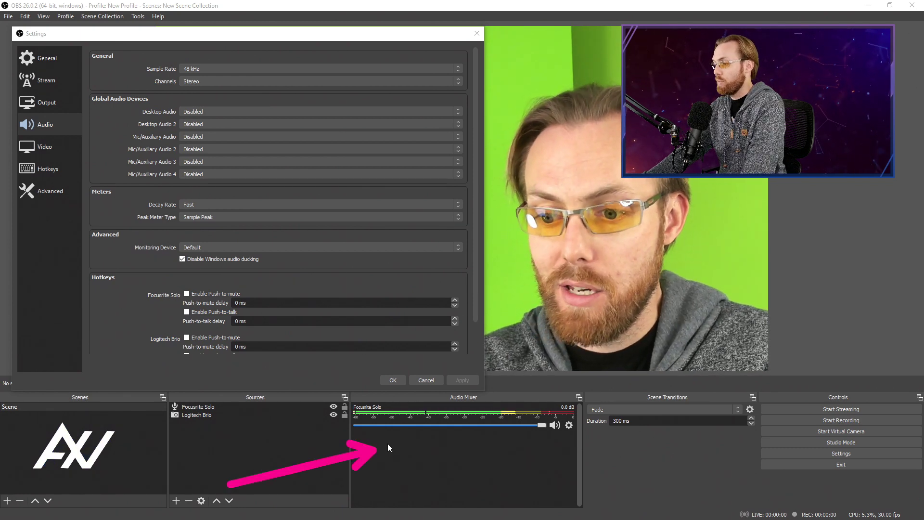
{"action": "left_click_drag", "start_coordinate": [667, 494], "coordinate": [489, 443]}
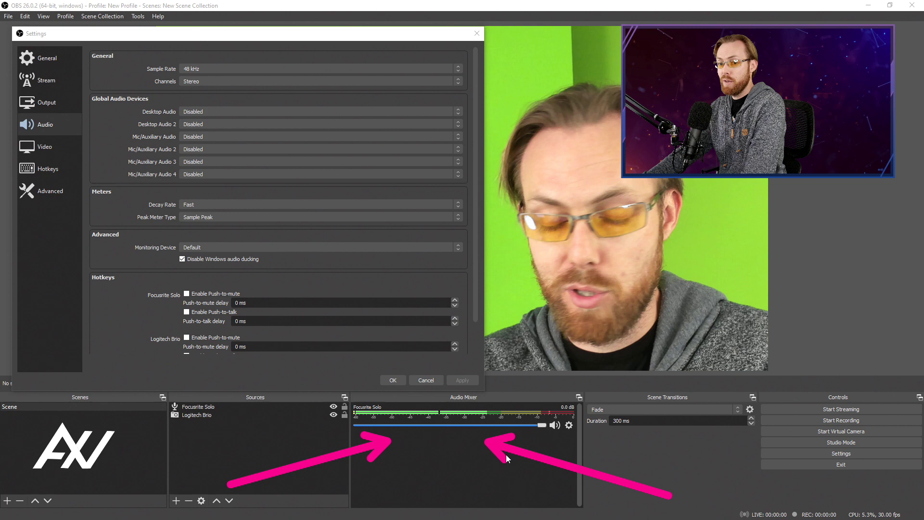
{"action": "left_click", "coordinate": [434, 500]}
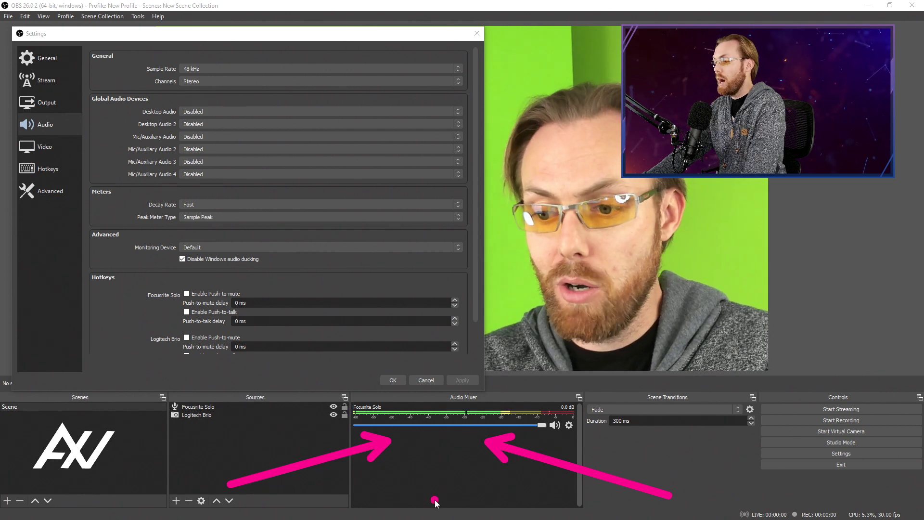
{"action": "left_click_drag", "start_coordinate": [435, 502], "coordinate": [437, 438]}
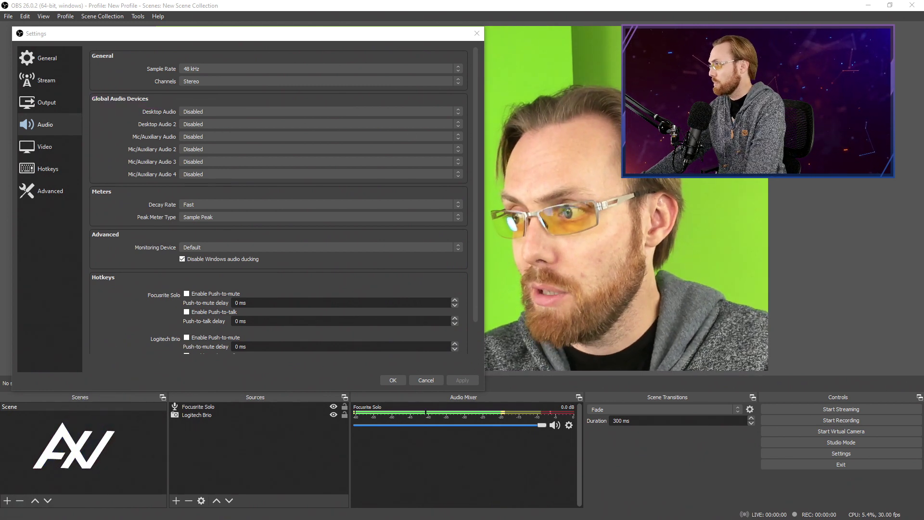
On the Output page, change Output Mode from Simple to Advanced
{"action": "left_click", "coordinate": [59, 102]}
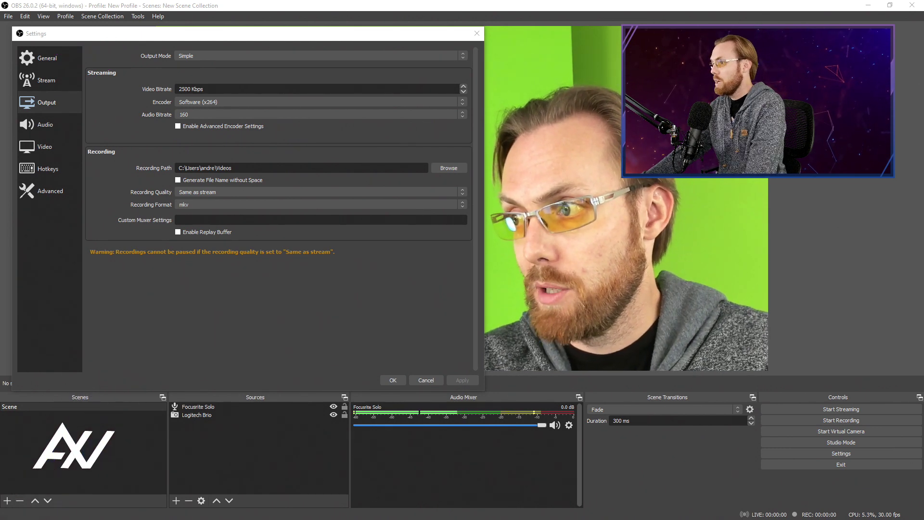
{"action": "left_click", "coordinate": [462, 55]}
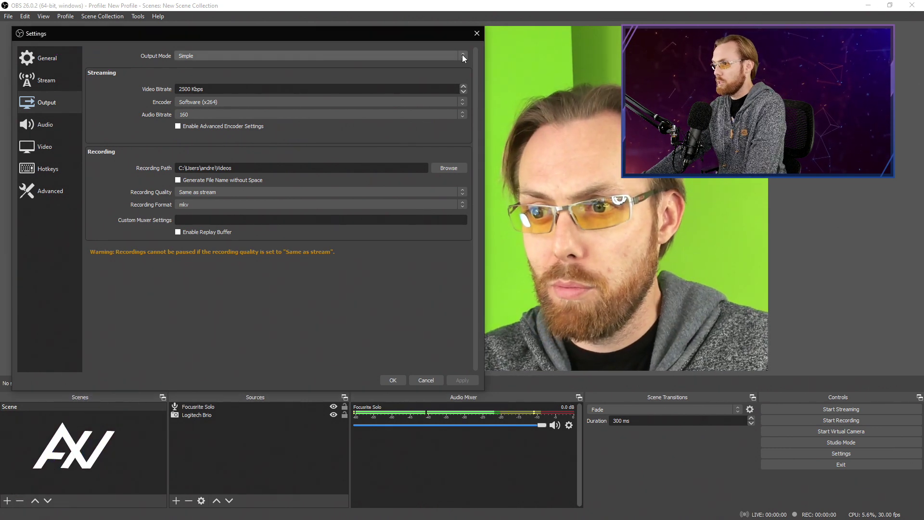
{"action": "left_click", "coordinate": [399, 66]}
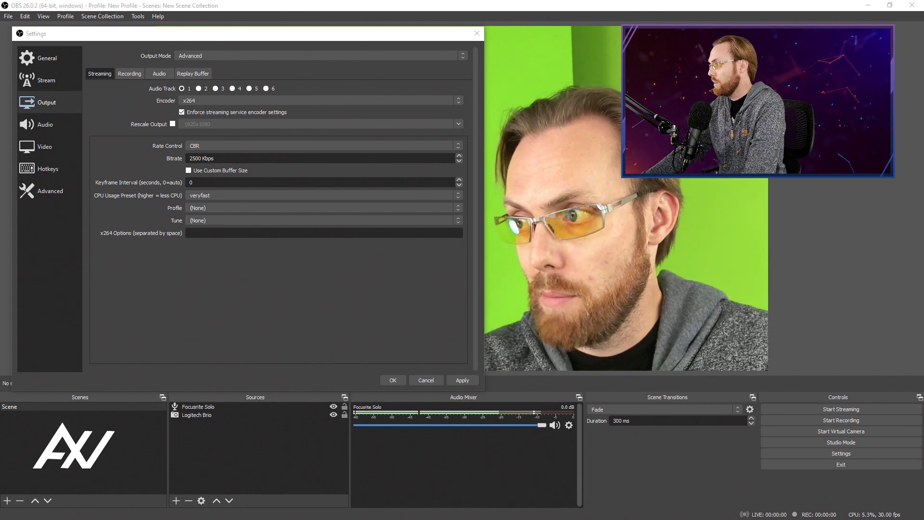
Set the recording path to the OBS TEST folder on New Volume (D:)
{"action": "left_click", "coordinate": [138, 77]}
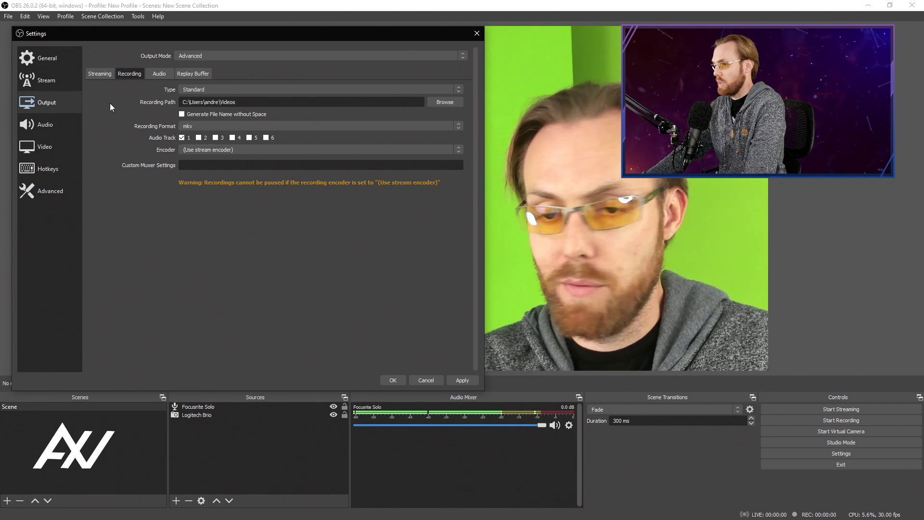
{"action": "left_click", "coordinate": [454, 102]}
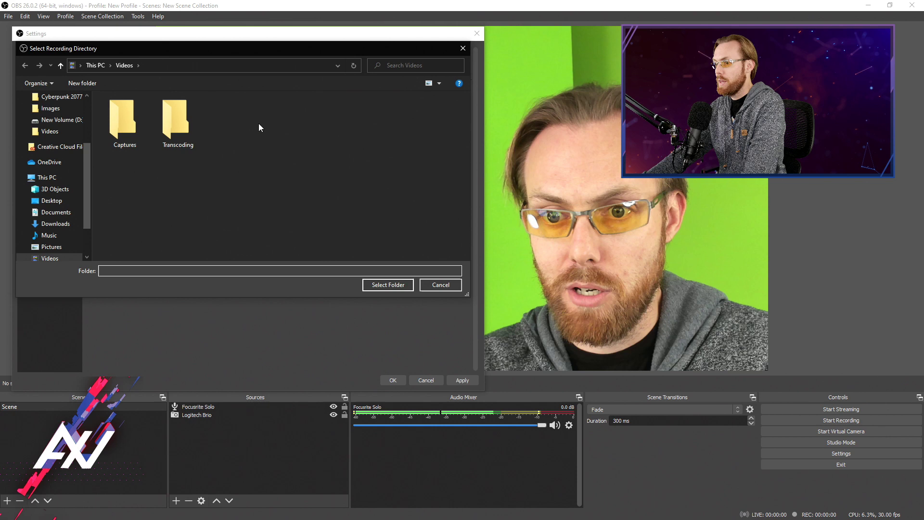
{"action": "scroll", "coordinate": [79, 226], "scroll_direction": "down", "scroll_amount": 2}
{"action": "left_click", "coordinate": [76, 236]}
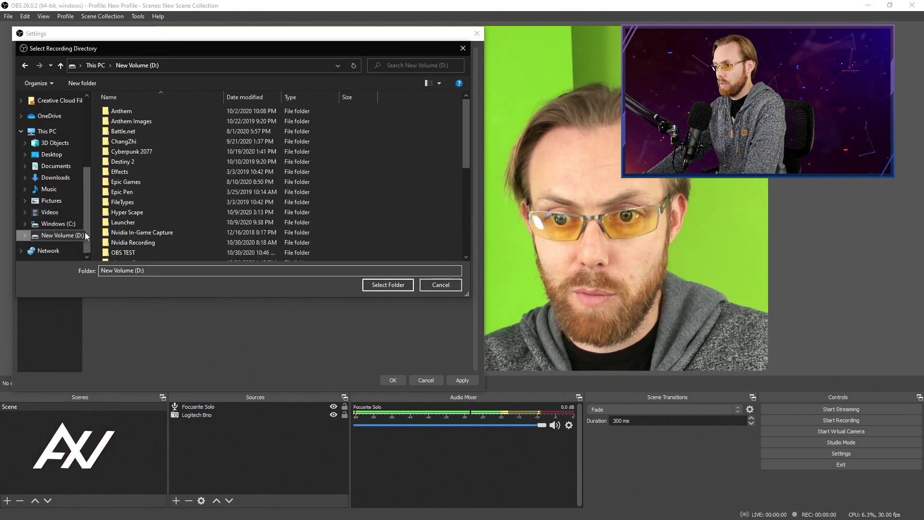
{"action": "left_click", "coordinate": [133, 254]}
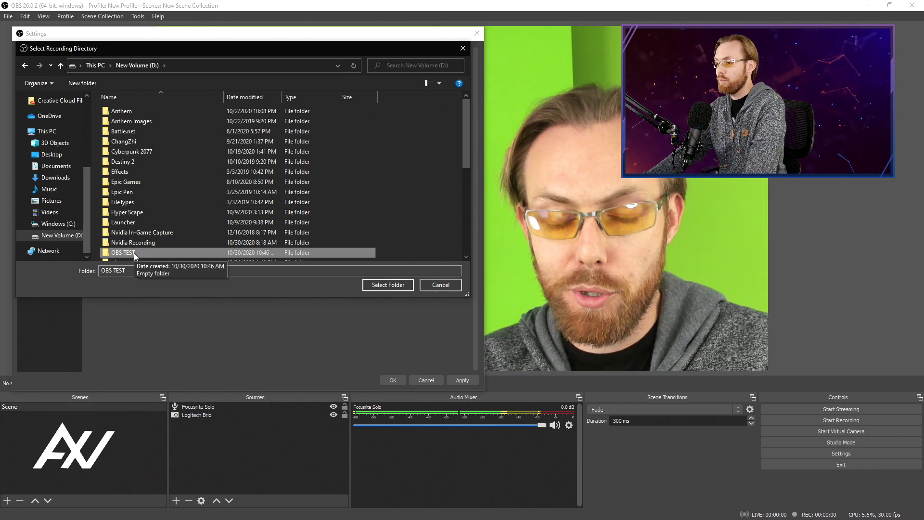
{"action": "left_click", "coordinate": [388, 284]}
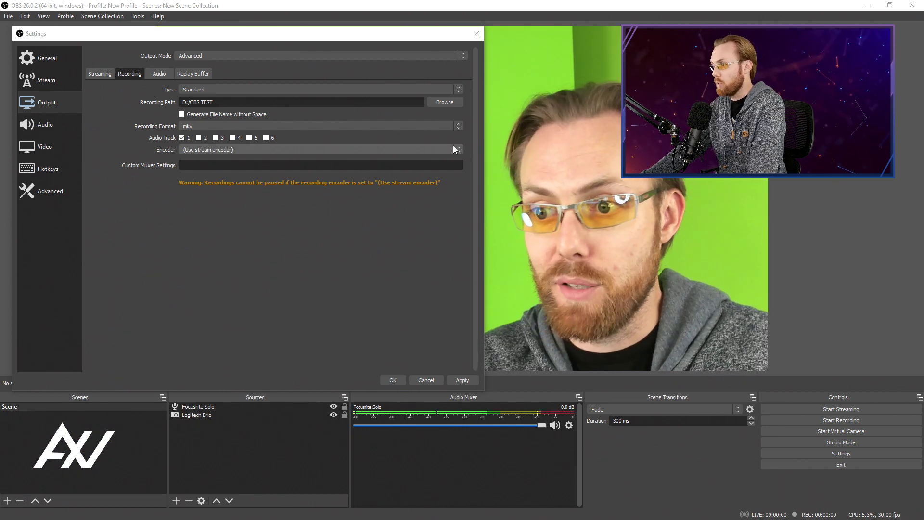
Change the Recording Format from mkv to mp4
{"action": "left_click", "coordinate": [457, 126]}
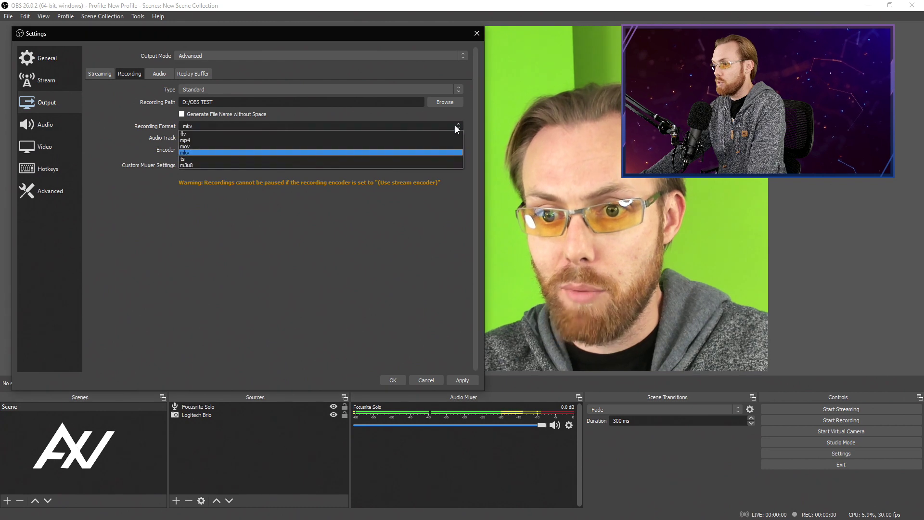
{"action": "left_click", "coordinate": [411, 139]}
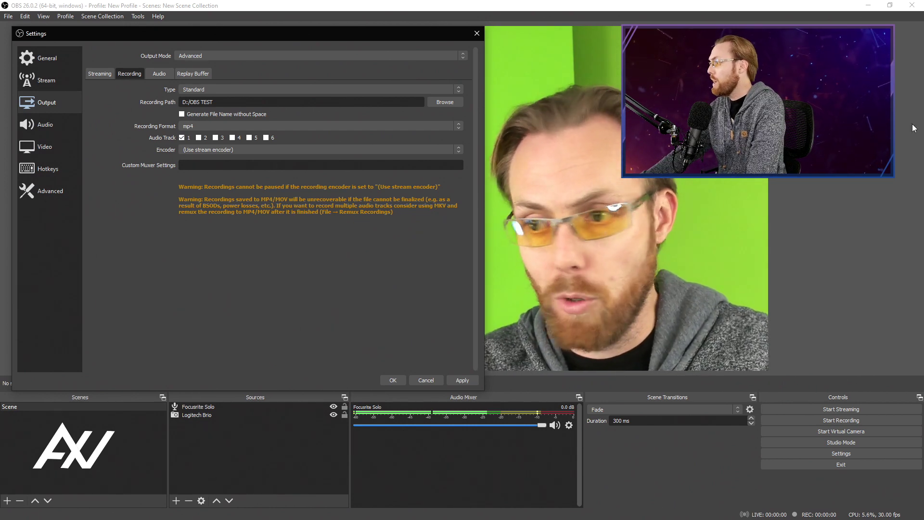
{"action": "key", "text": "alt+Tab"}
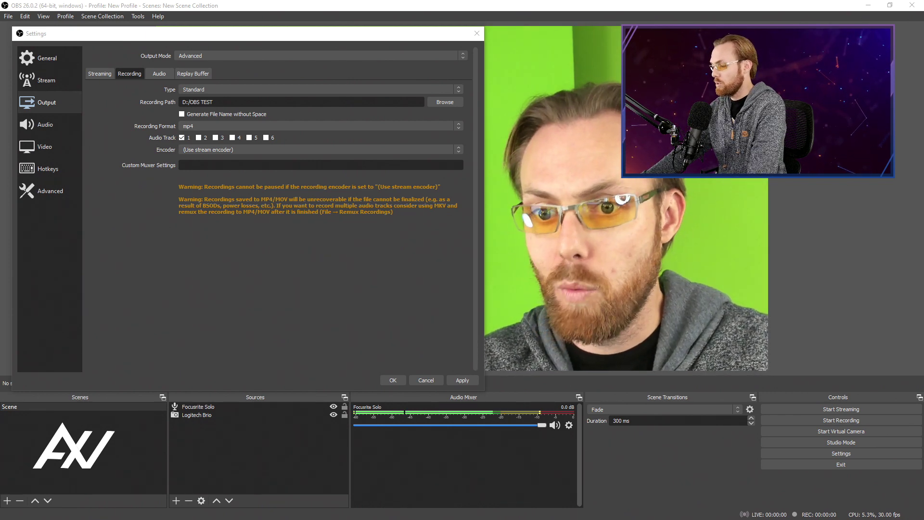
Set the recording encoder to x264 after briefly trying NVIDIA NVENC H.264
{"action": "left_click", "coordinate": [458, 152]}
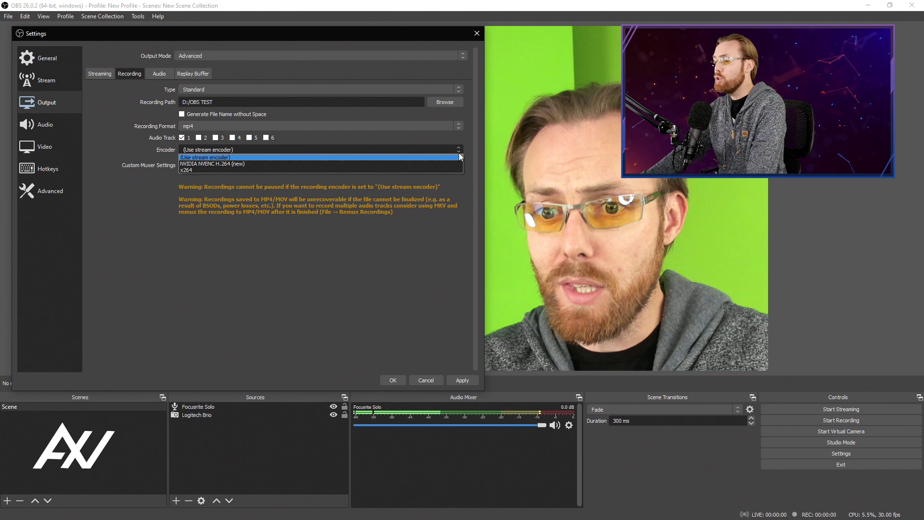
{"action": "left_click", "coordinate": [401, 163]}
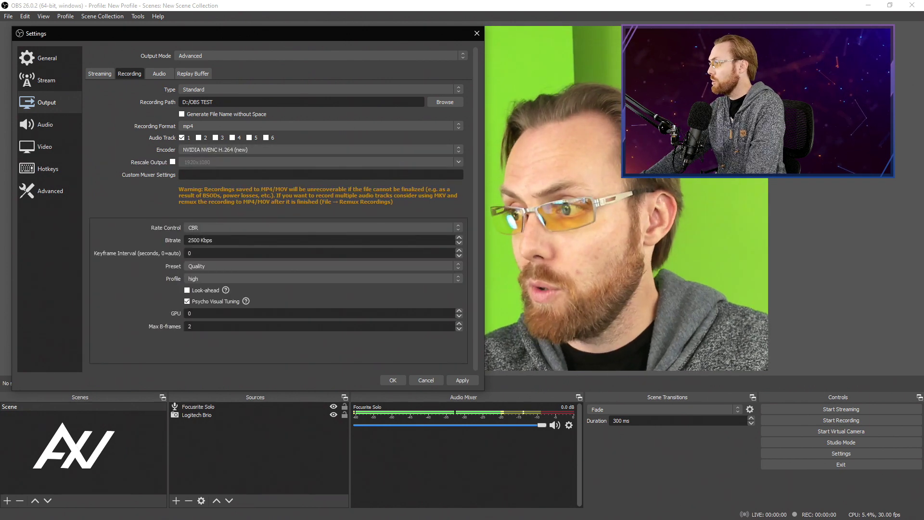
{"action": "left_click", "coordinate": [564, 102]}
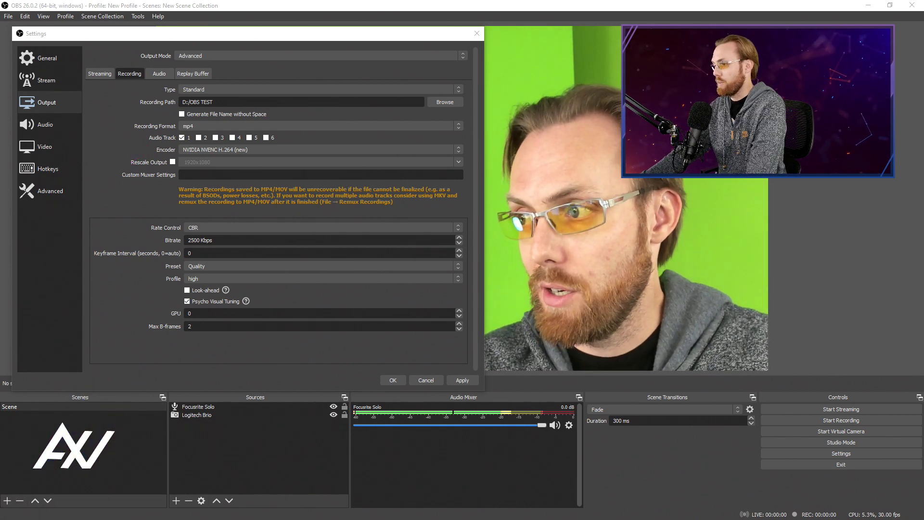
{"action": "left_click", "coordinate": [460, 147]}
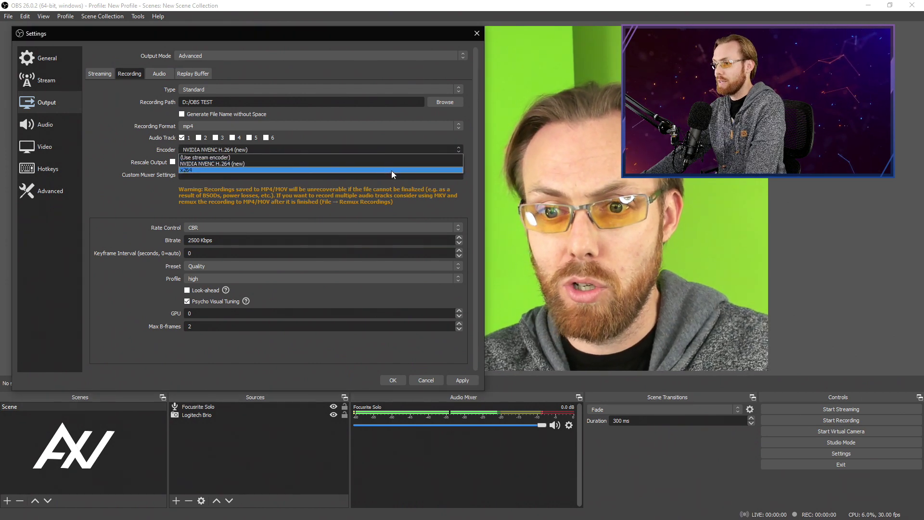
{"action": "left_click", "coordinate": [392, 170]}
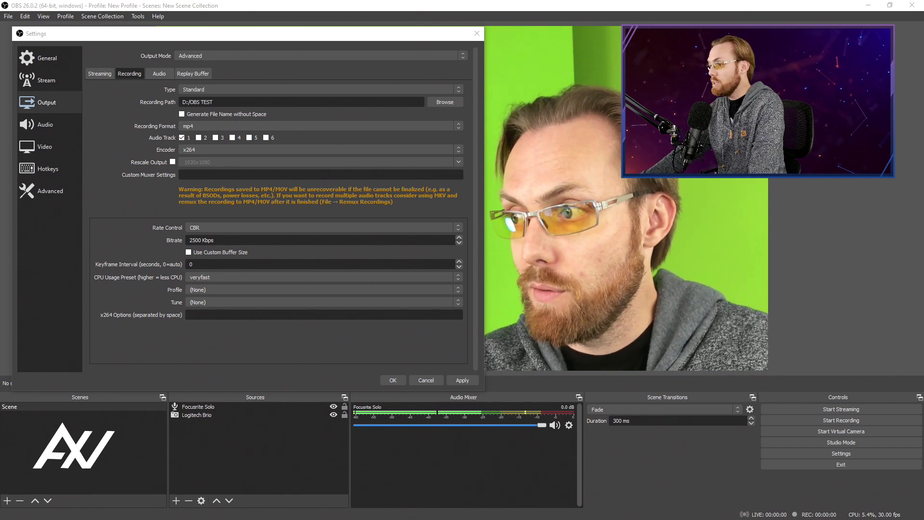
Keep the x264 rate control at CBR after briefly switching to VBR
{"action": "left_click", "coordinate": [397, 232]}
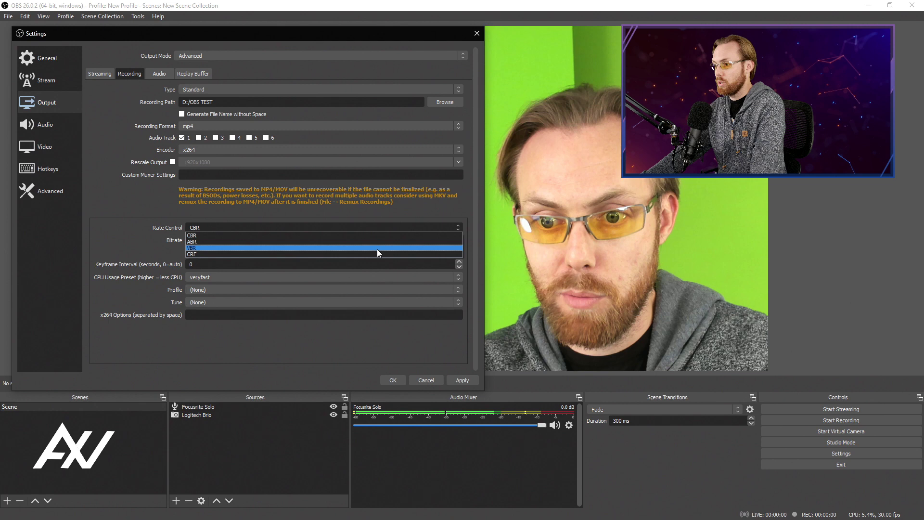
{"action": "left_click", "coordinate": [376, 249]}
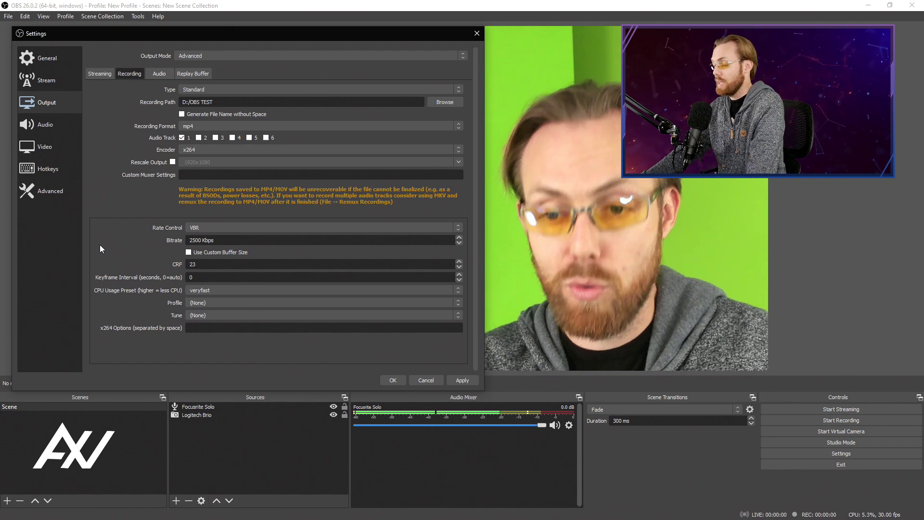
{"action": "left_click", "coordinate": [449, 226]}
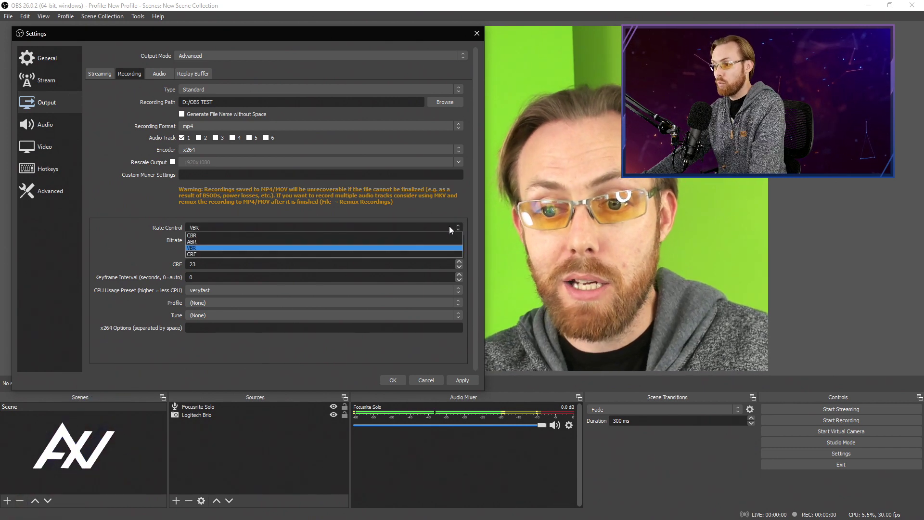
{"action": "left_click", "coordinate": [424, 234]}
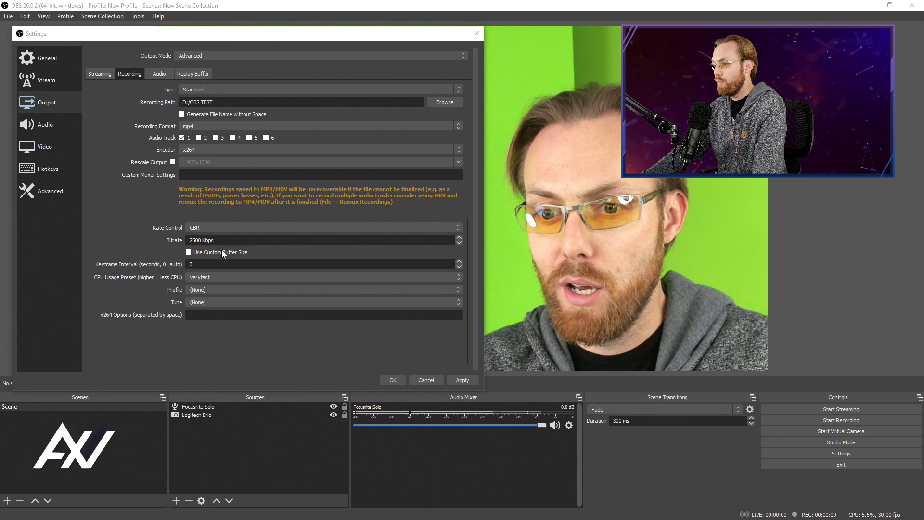
Replace the 2500 recording bitrate with 5000 Kbps and apply it
{"action": "double_click", "coordinate": [193, 242]}
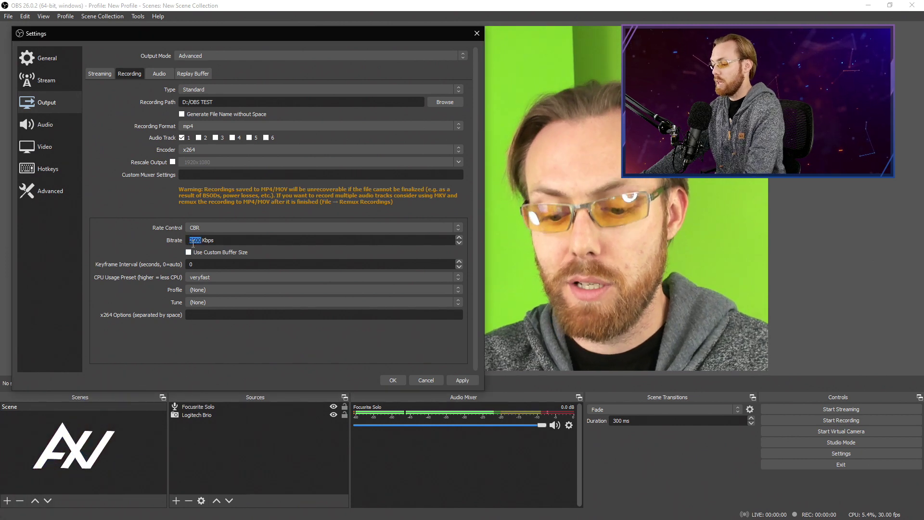
{"action": "type", "text": "5000"}
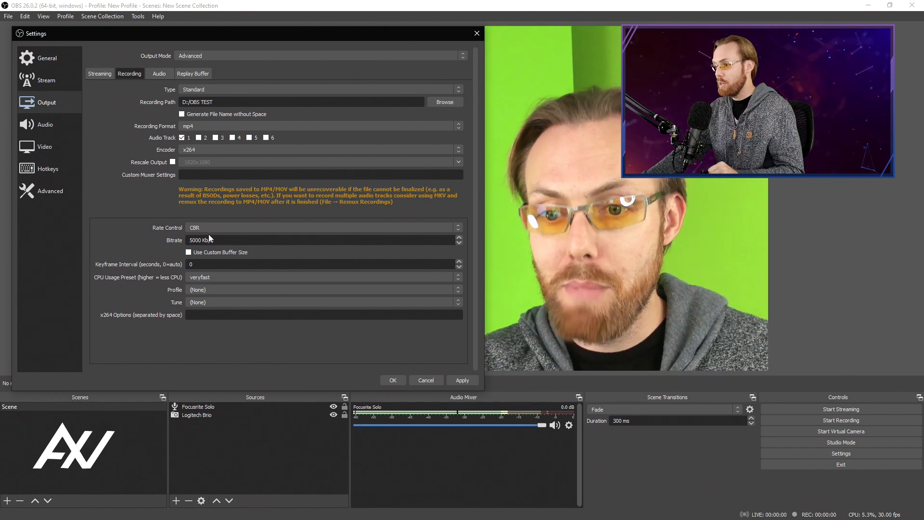
{"action": "left_click_drag", "start_coordinate": [199, 240], "coordinate": [180, 246]}
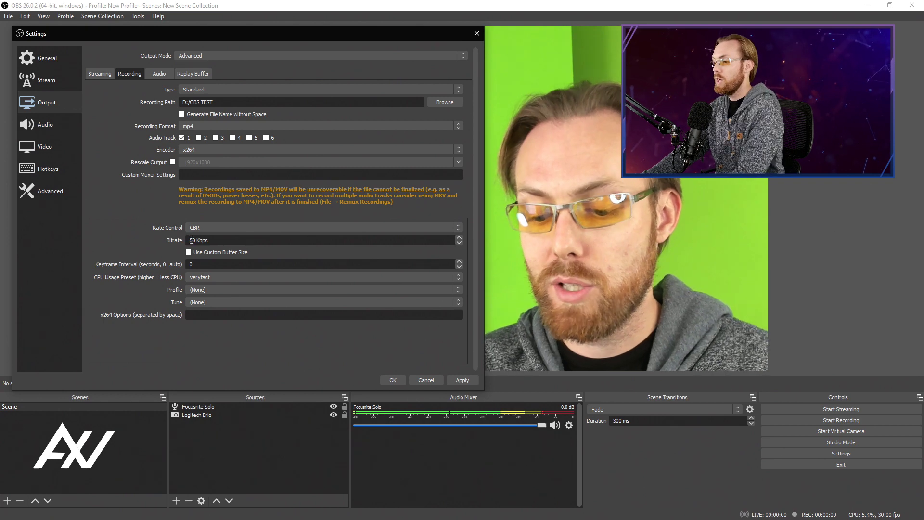
{"action": "type", "text": "5000"}
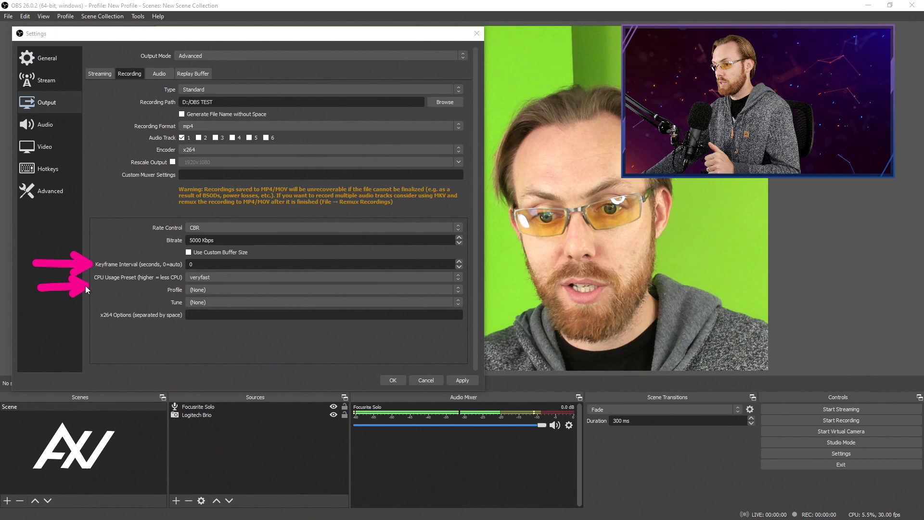
{"action": "left_click_drag", "start_coordinate": [66, 302], "coordinate": [151, 293]}
{"action": "left_click_drag", "start_coordinate": [73, 333], "coordinate": [168, 314]}
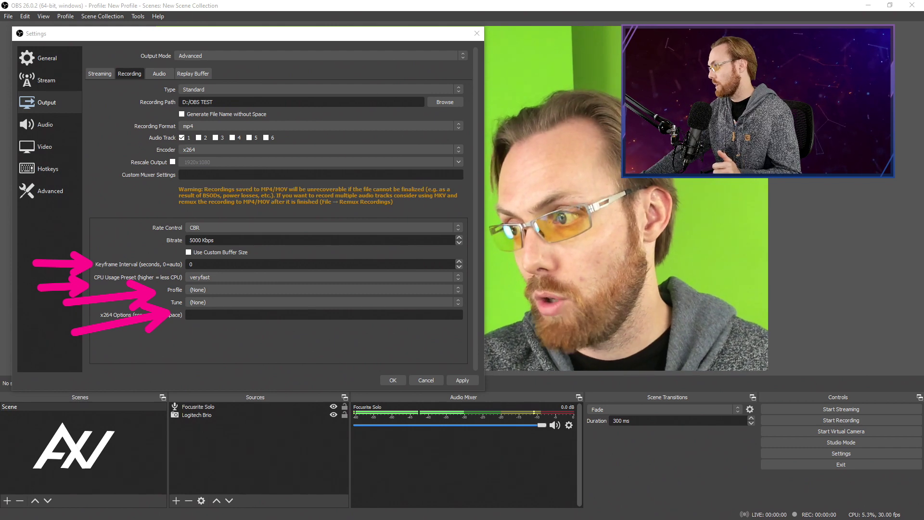
{"action": "key", "text": "Escape"}
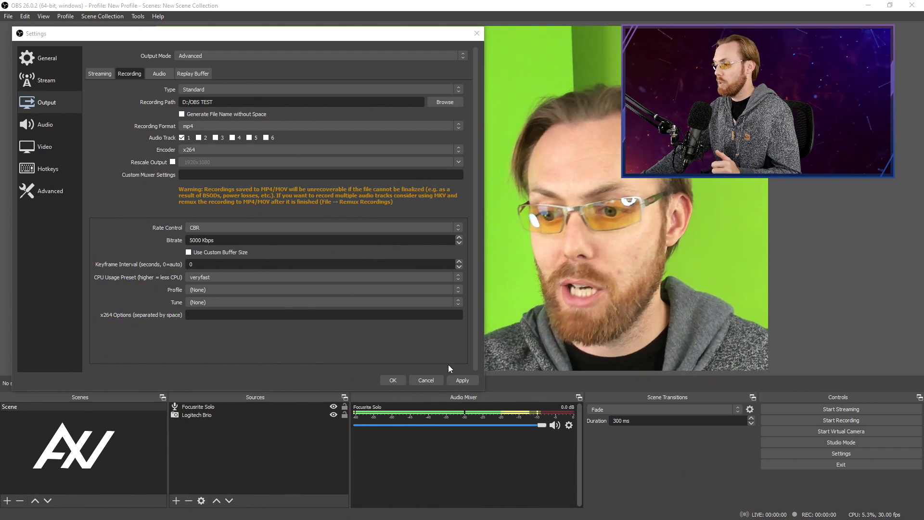
{"action": "left_click", "coordinate": [468, 381]}
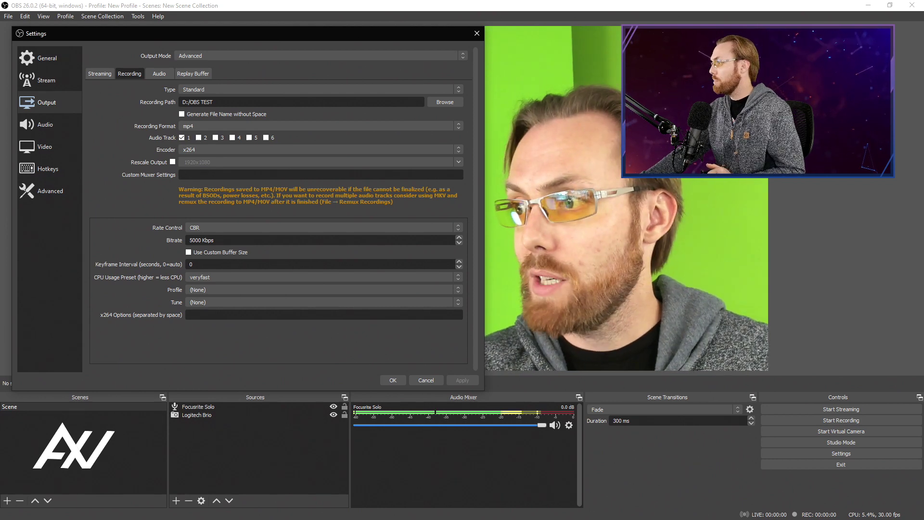
Change Track 1's audio bitrate from 160 to 320 in the Output Audio tab and apply
{"action": "mouse_move", "coordinate": [103, 197]}
{"action": "left_mouse_down"}
{"action": "mouse_move", "coordinate": [163, 124]}
{"action": "mouse_move", "coordinate": [160, 92]}
{"action": "left_mouse_up"}
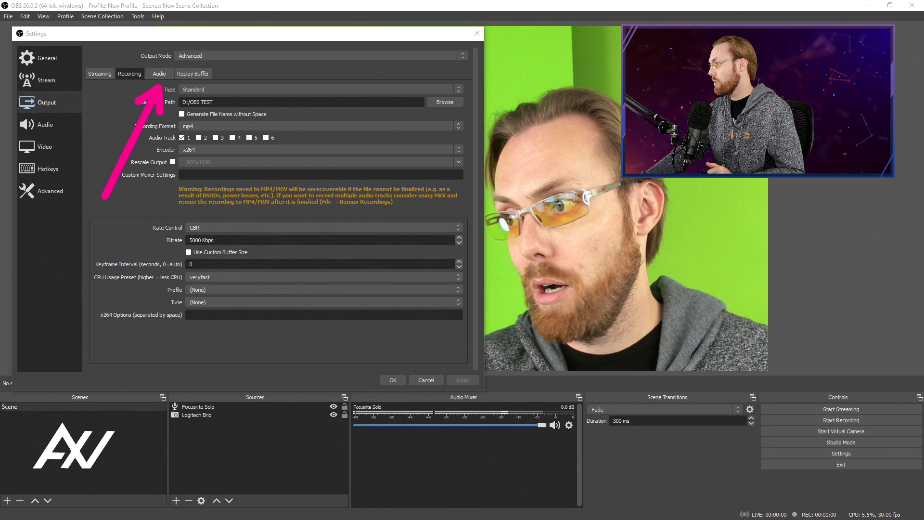
{"action": "key", "text": "Escape"}
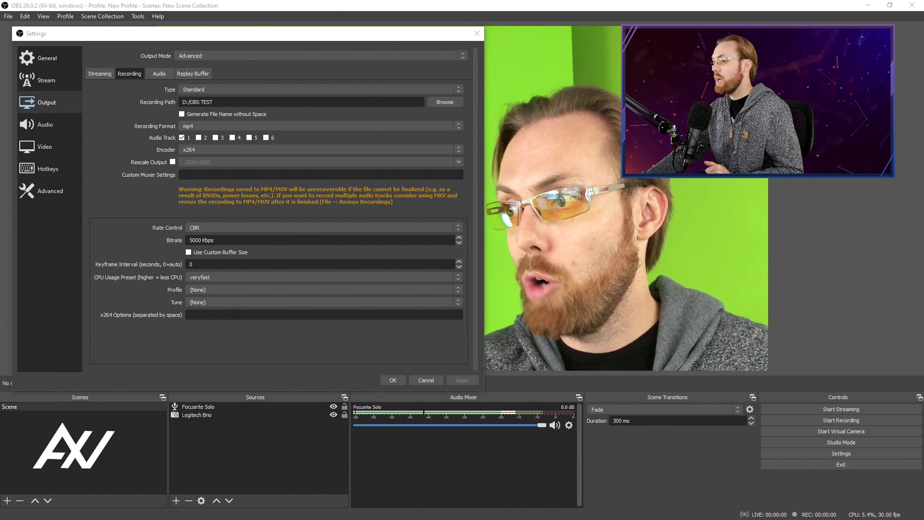
{"action": "left_click", "coordinate": [159, 76]}
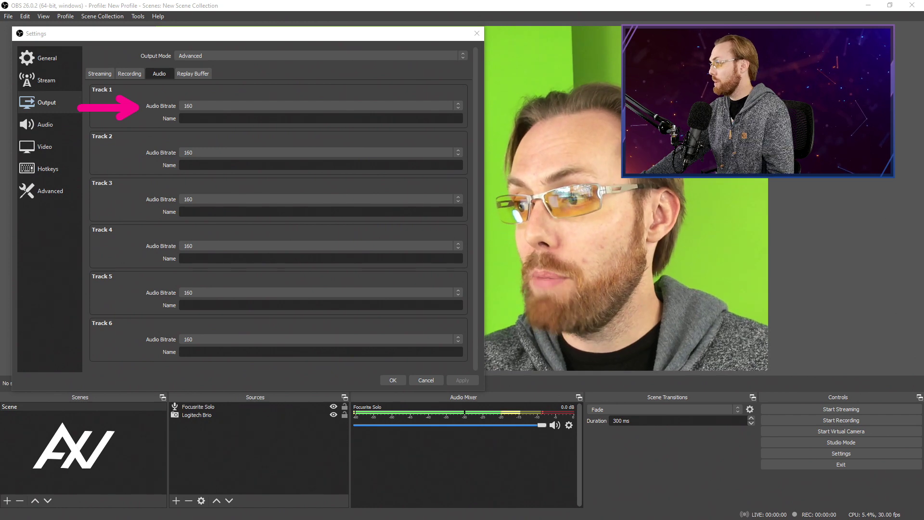
{"action": "left_click", "coordinate": [458, 106]}
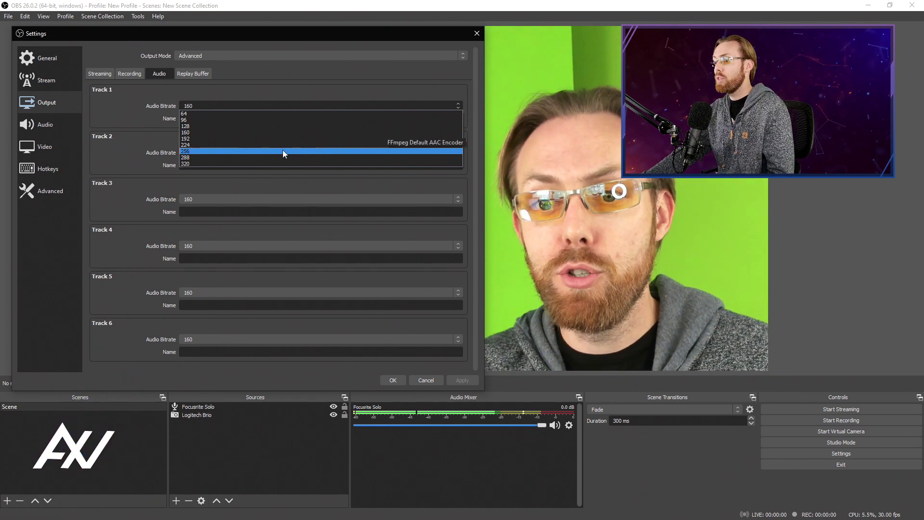
{"action": "left_click", "coordinate": [282, 162]}
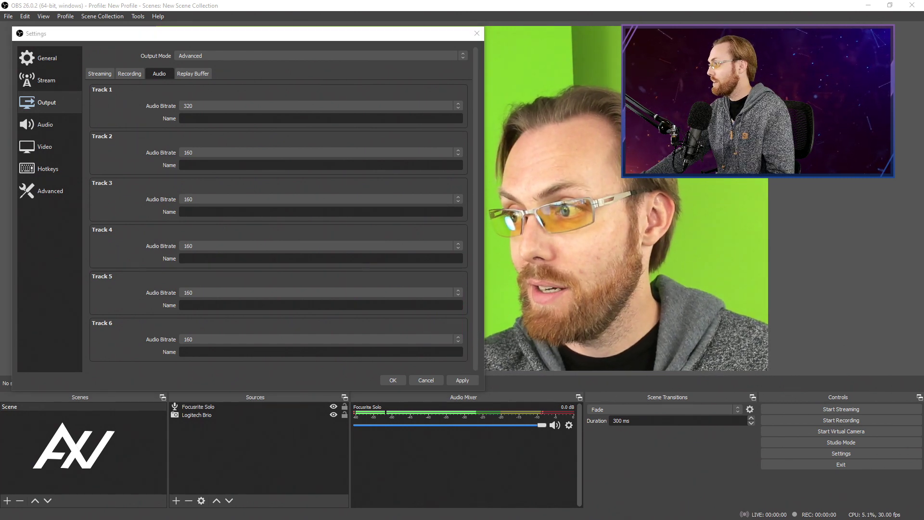
{"action": "left_click", "coordinate": [464, 380]}
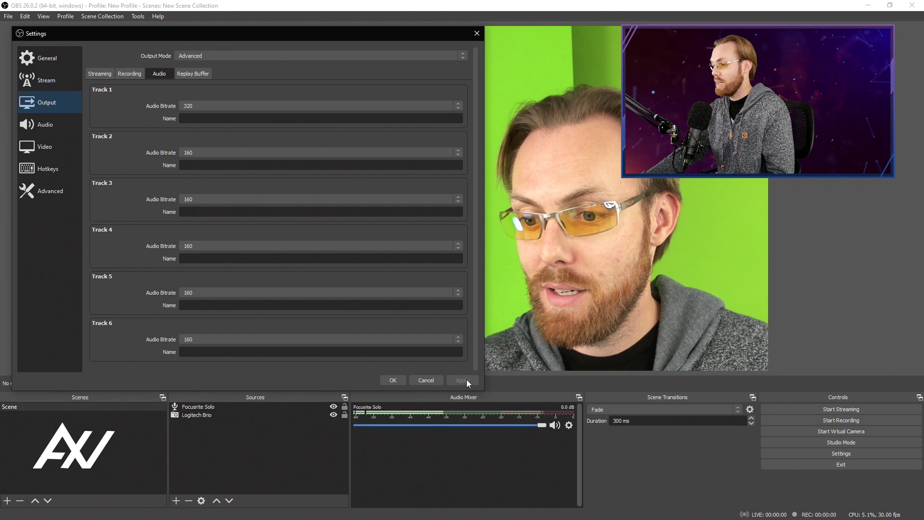
Save and close the settings, then fit the Logitech Brio camera to the 1280x720 canvas
{"action": "left_click", "coordinate": [400, 381]}
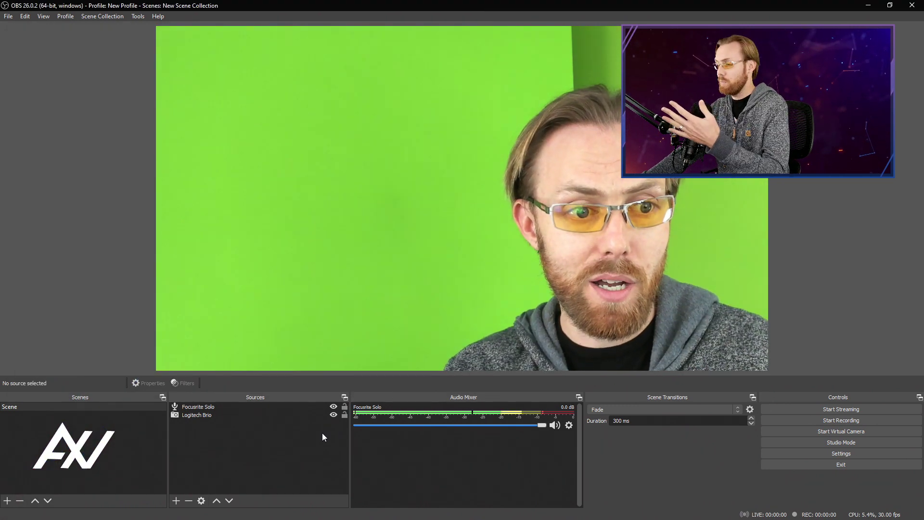
{"action": "left_click", "coordinate": [273, 415]}
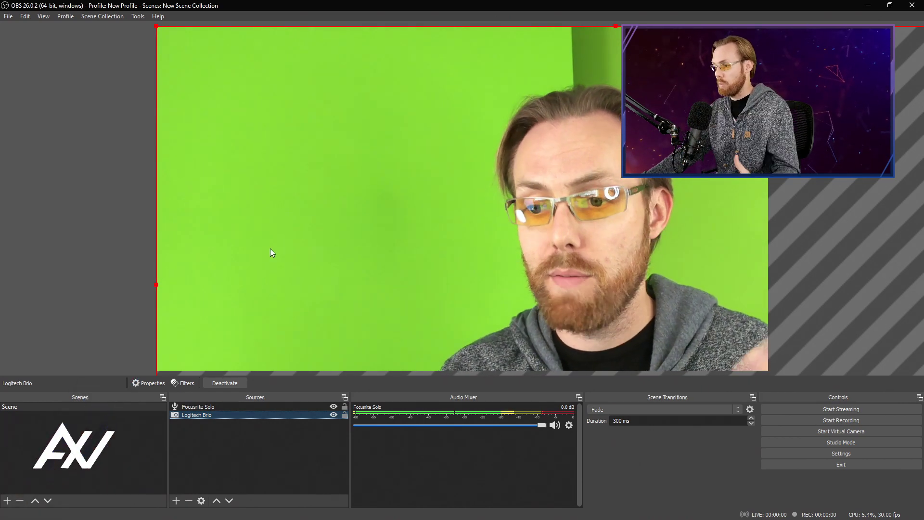
{"action": "right_click", "coordinate": [238, 138]}
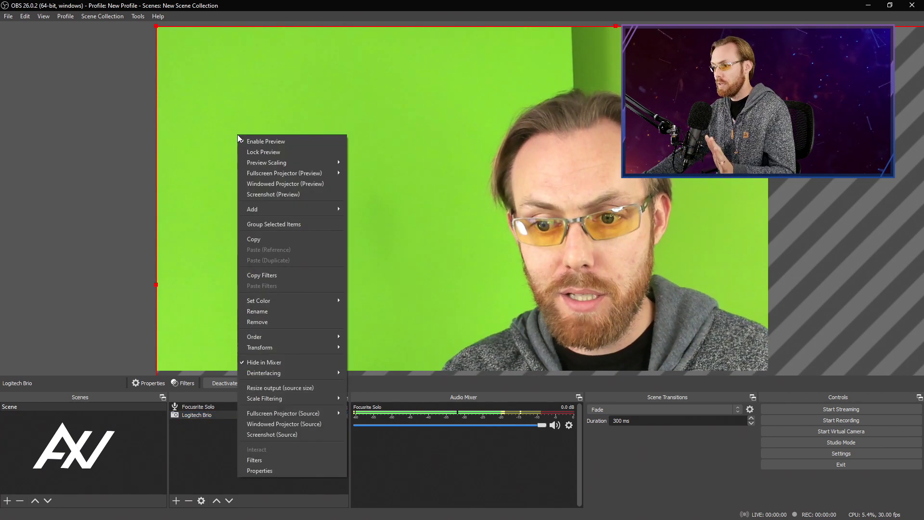
{"action": "mouse_move", "coordinate": [291, 344]}
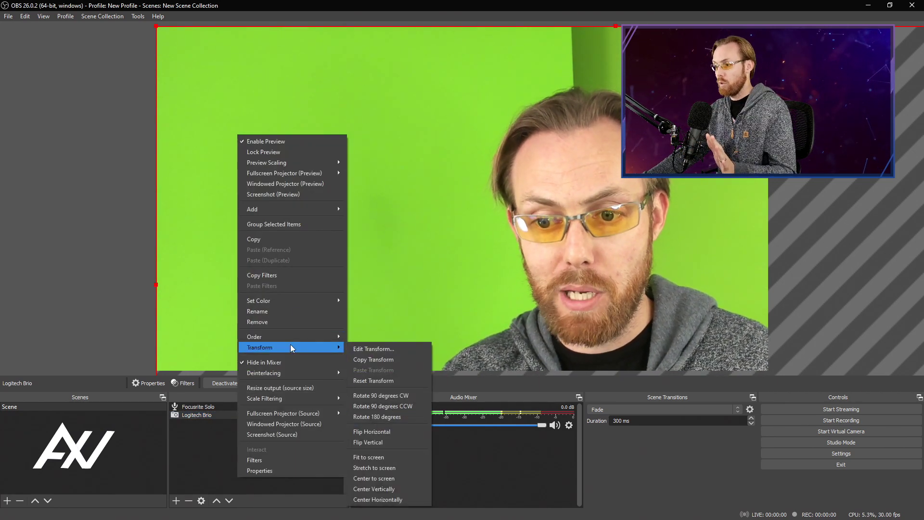
{"action": "left_click", "coordinate": [379, 456]}
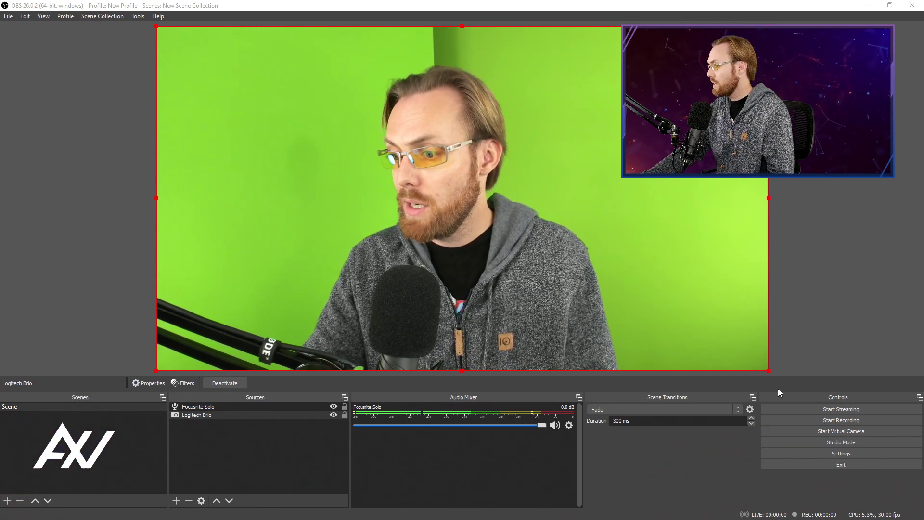
Capture a roughly 27-second test recording of the camera scene, then stop it
{"action": "left_click", "coordinate": [803, 419]}
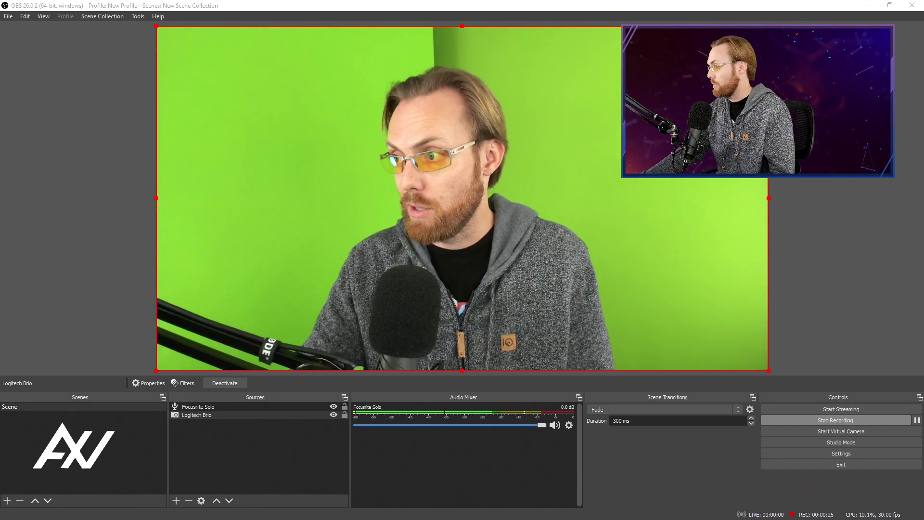
{"action": "left_click", "coordinate": [872, 420]}
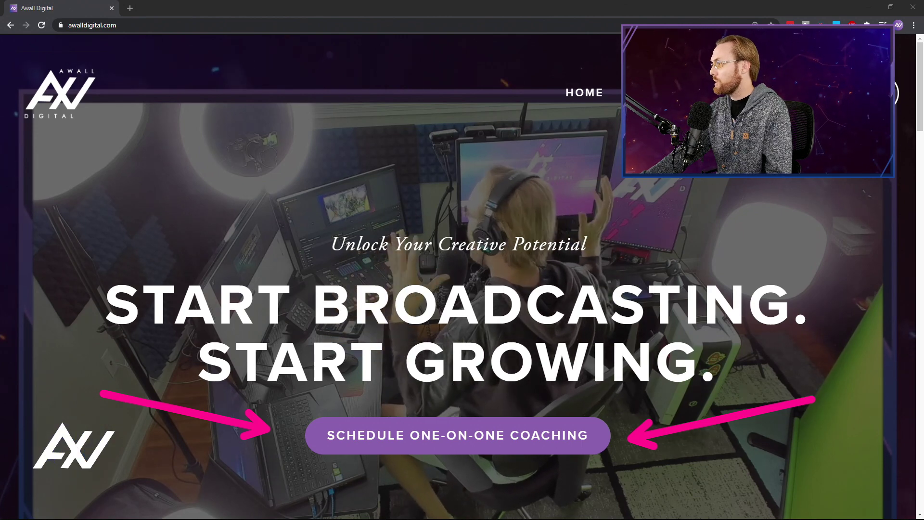
Pick October 31 at 9:00pm in the coaching-call calendar and confirm the slot
{"action": "scroll", "coordinate": [782, 207], "scroll_direction": "down", "scroll_amount": 8}
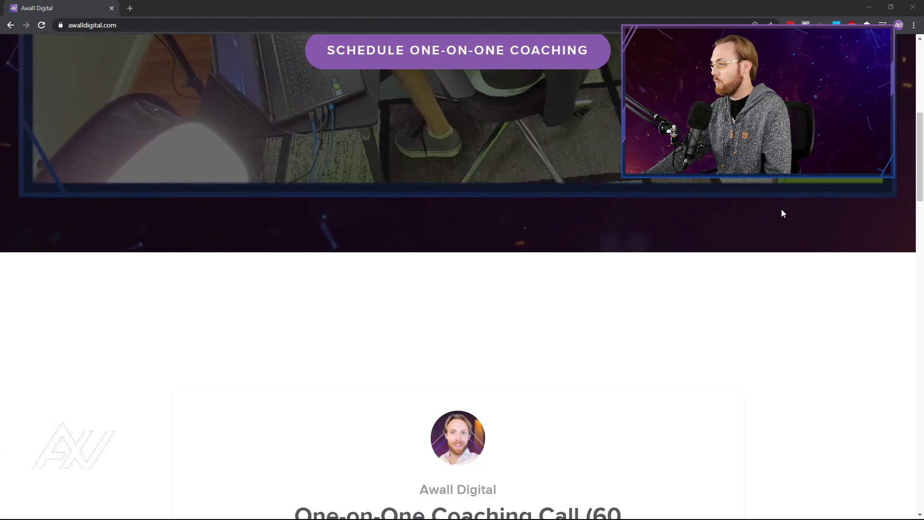
{"action": "scroll", "coordinate": [782, 214], "scroll_direction": "down", "scroll_amount": 15}
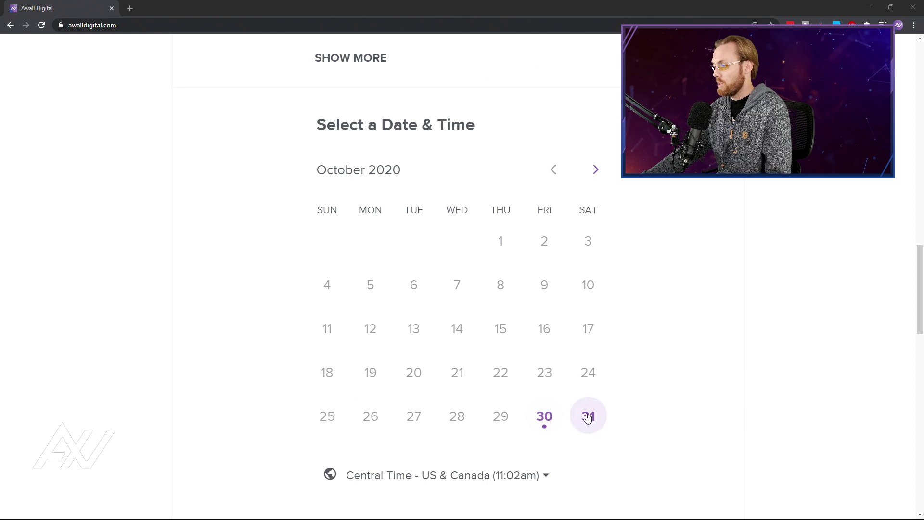
{"action": "left_click", "coordinate": [587, 416]}
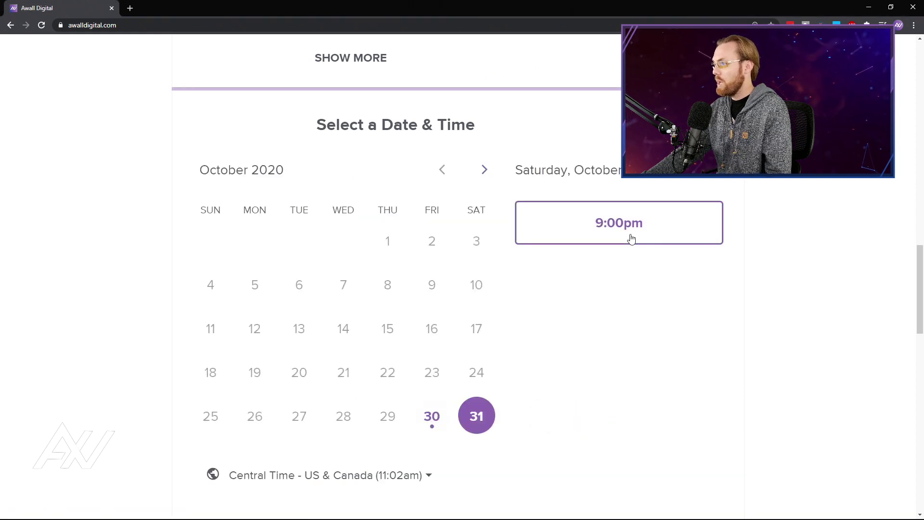
{"action": "left_click", "coordinate": [655, 235]}
{"action": "left_click", "coordinate": [689, 223]}
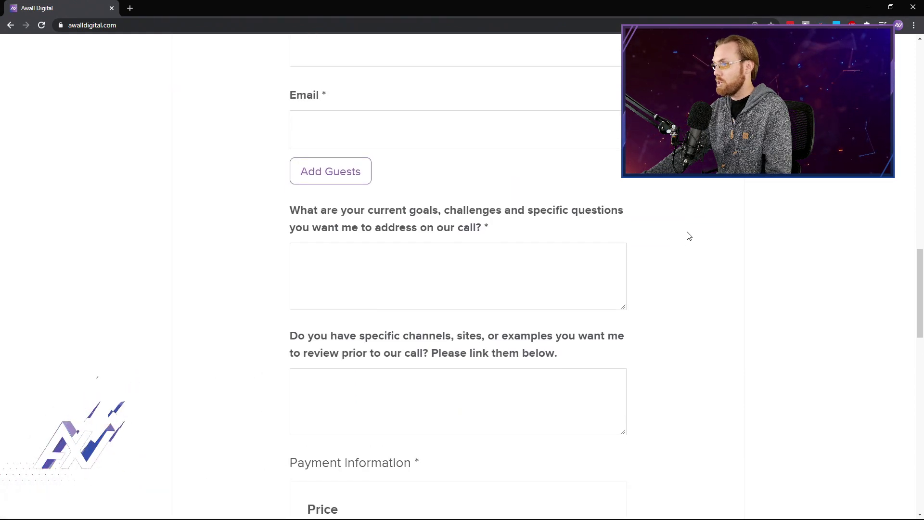